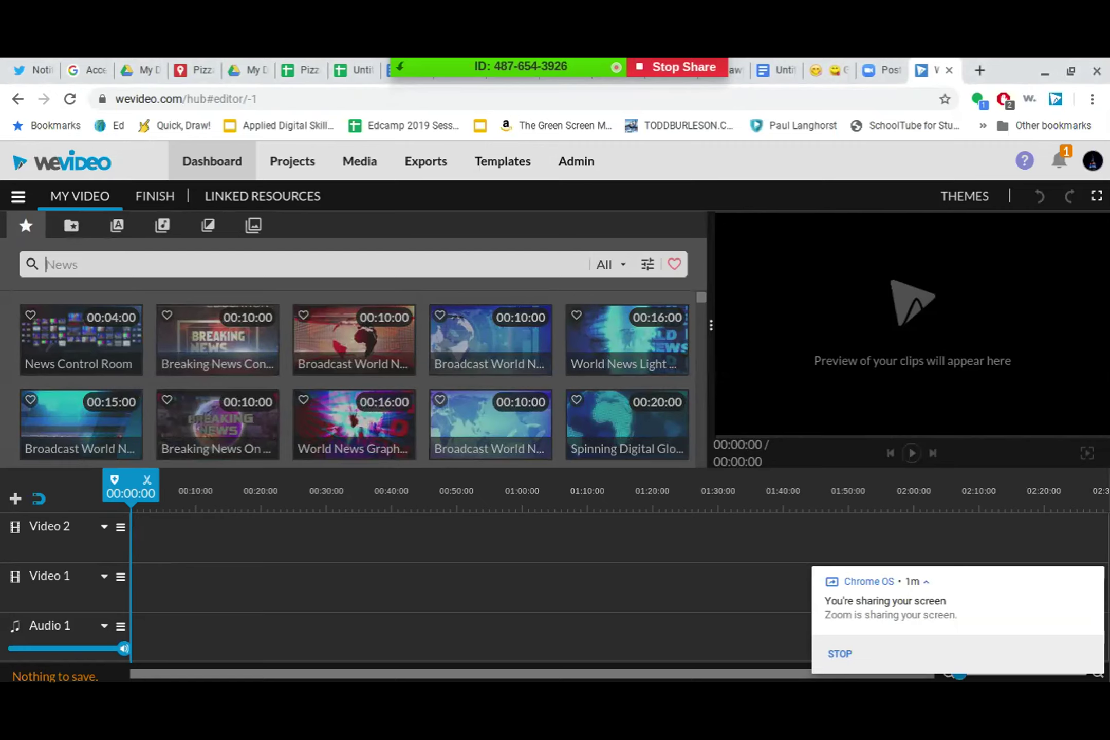
Search the stock media for "new york city" and preview the Times Square, sunset and circling Statue of Liberty clips
{"action": "type", "text": "new york city"}
{"action": "key", "text": "Return"}
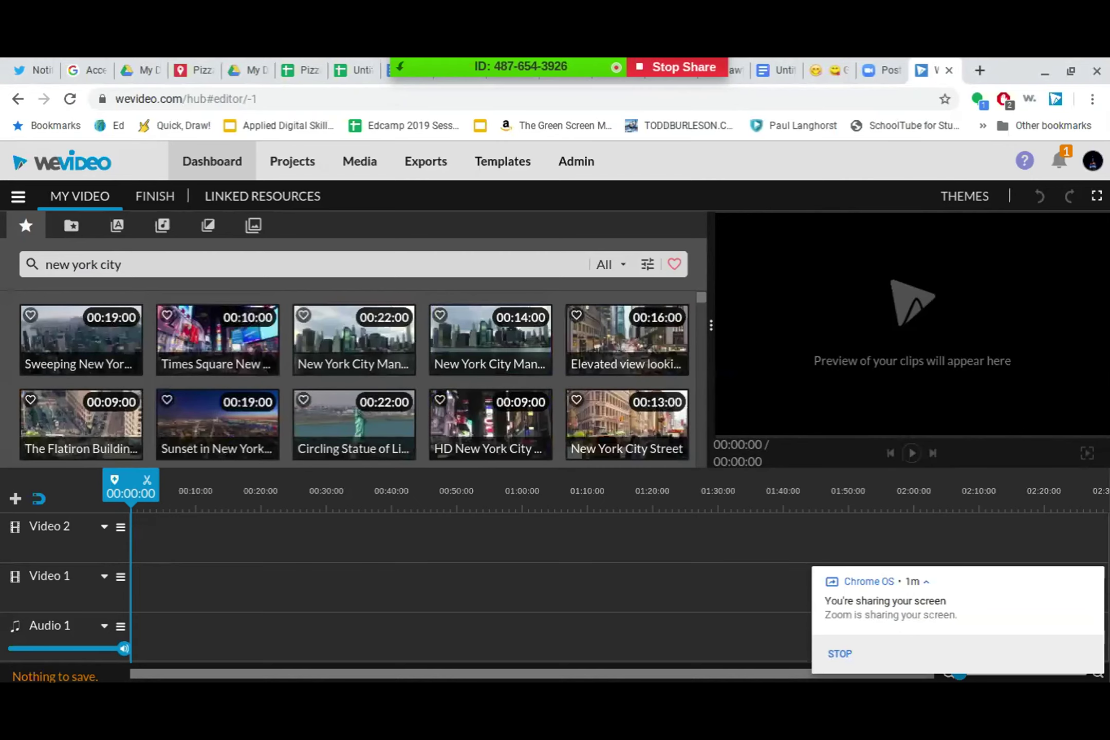
{"action": "left_click", "coordinate": [201, 336]}
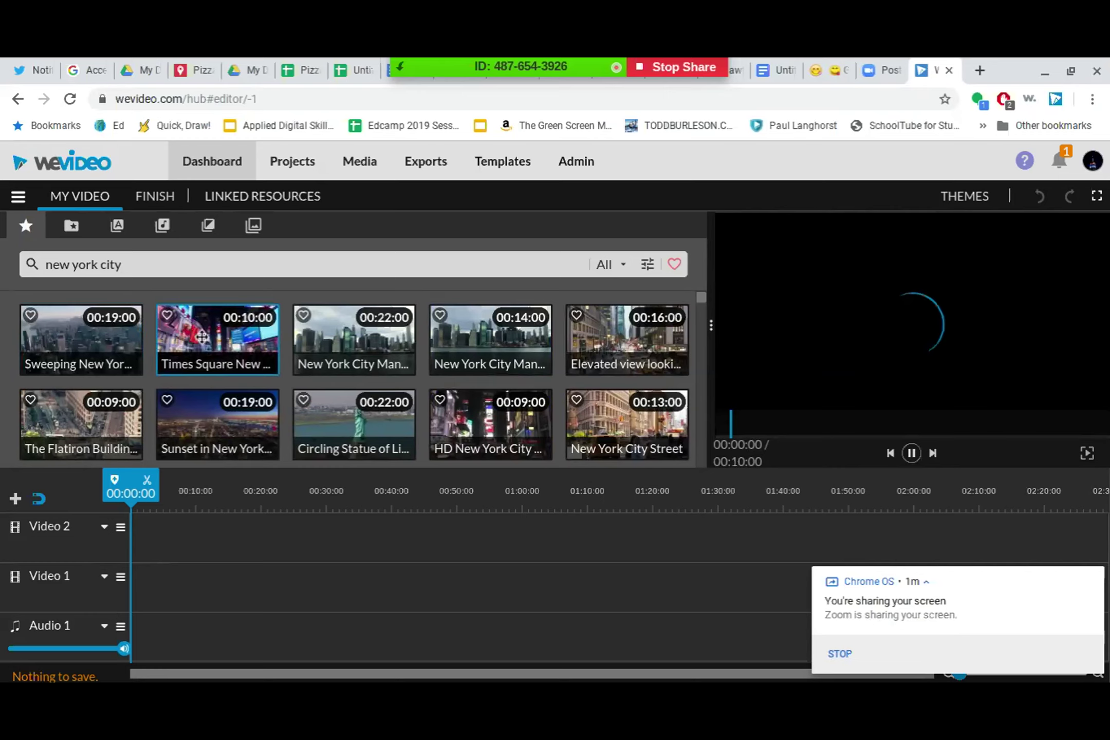
{"action": "left_click", "coordinate": [205, 415]}
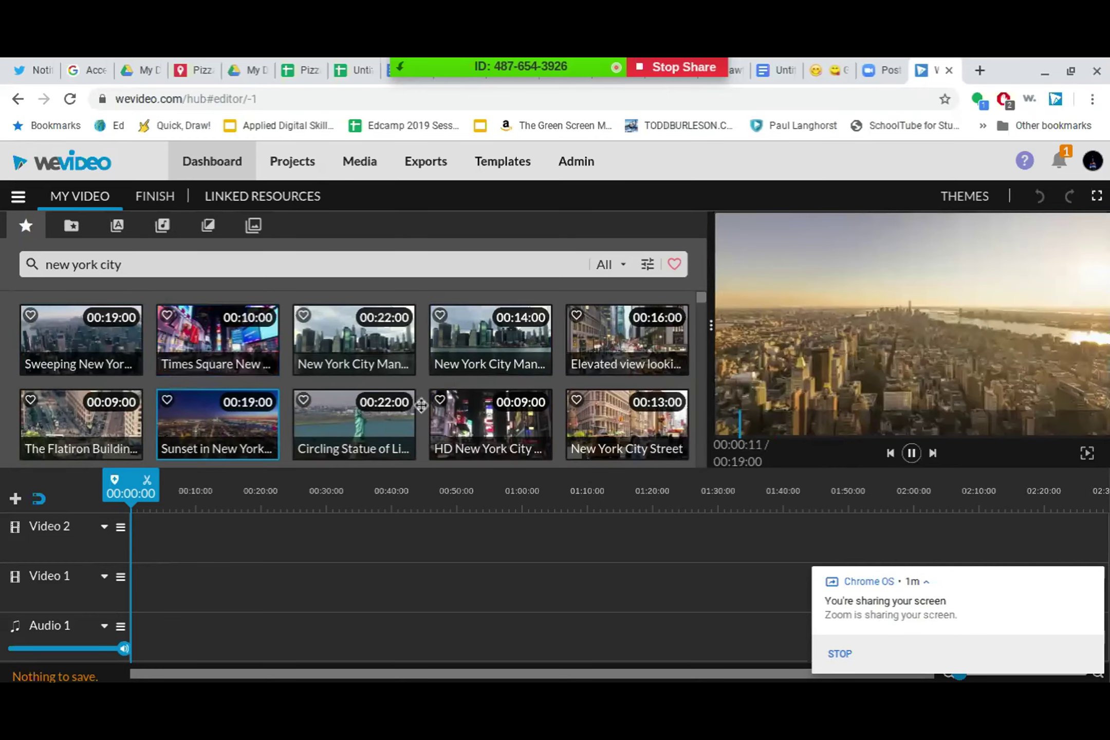
{"action": "left_click", "coordinate": [353, 416]}
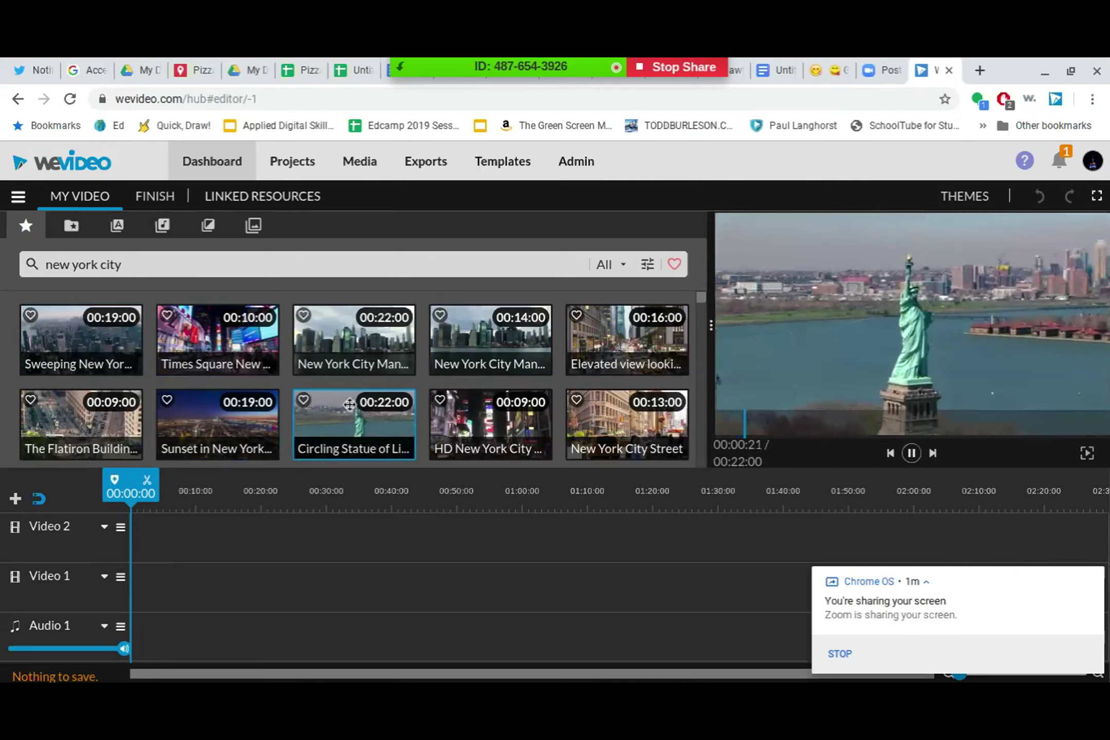
{"action": "scroll", "coordinate": [349, 405], "scroll_direction": "down", "scroll_amount": 5}
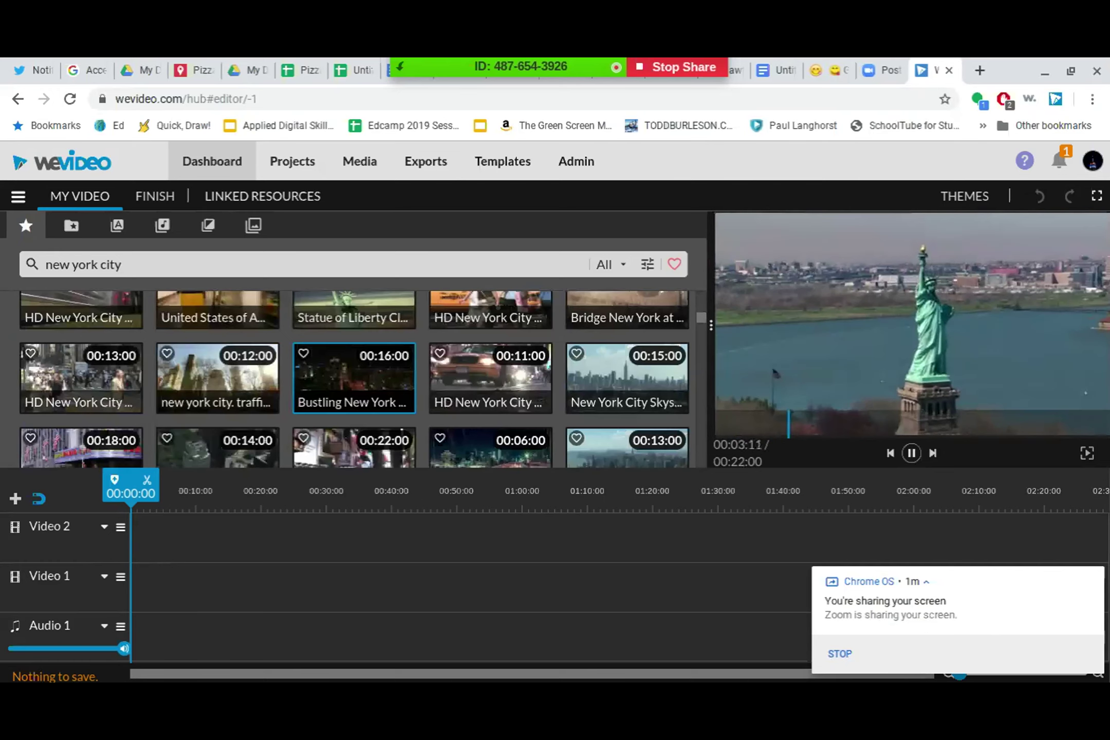
Browse the New York City stock results filtered to images and to audio
{"action": "left_click", "coordinate": [627, 265]}
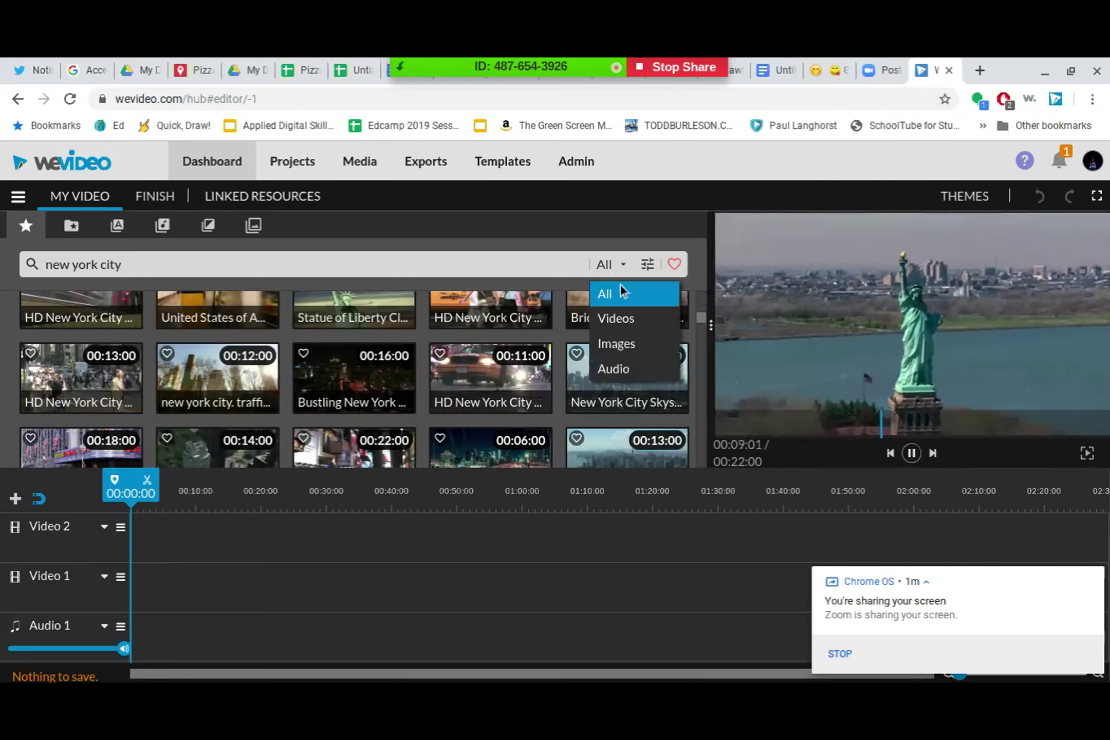
{"action": "left_click", "coordinate": [617, 351]}
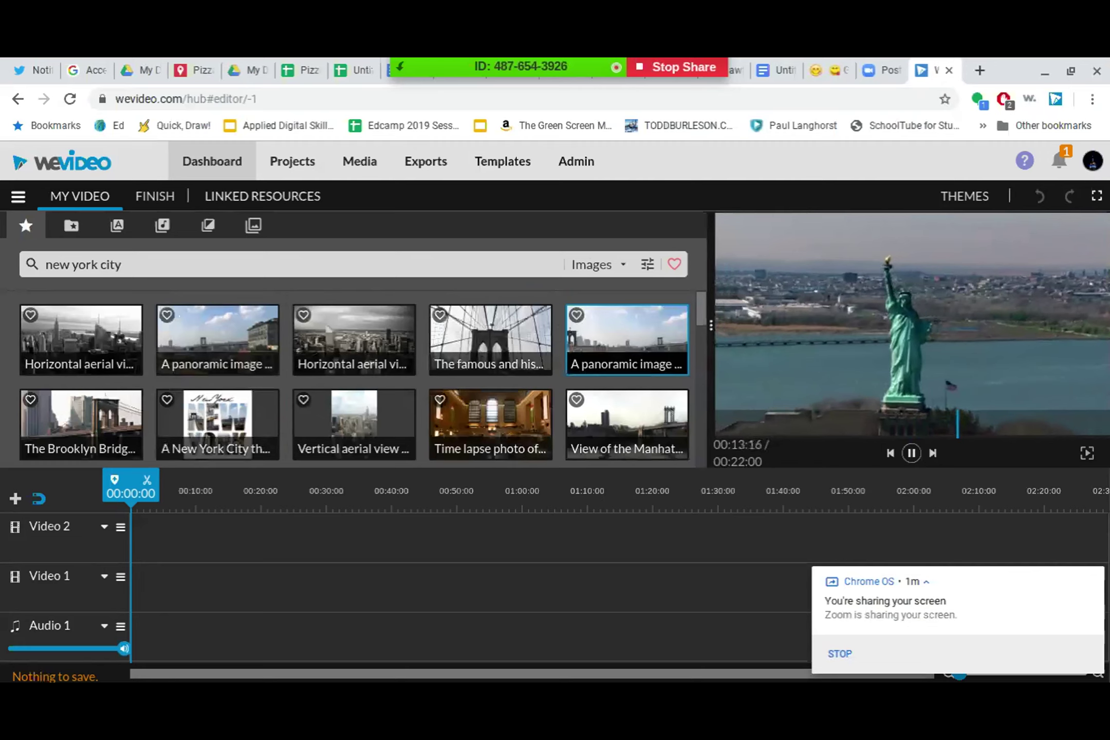
{"action": "left_click", "coordinate": [592, 268]}
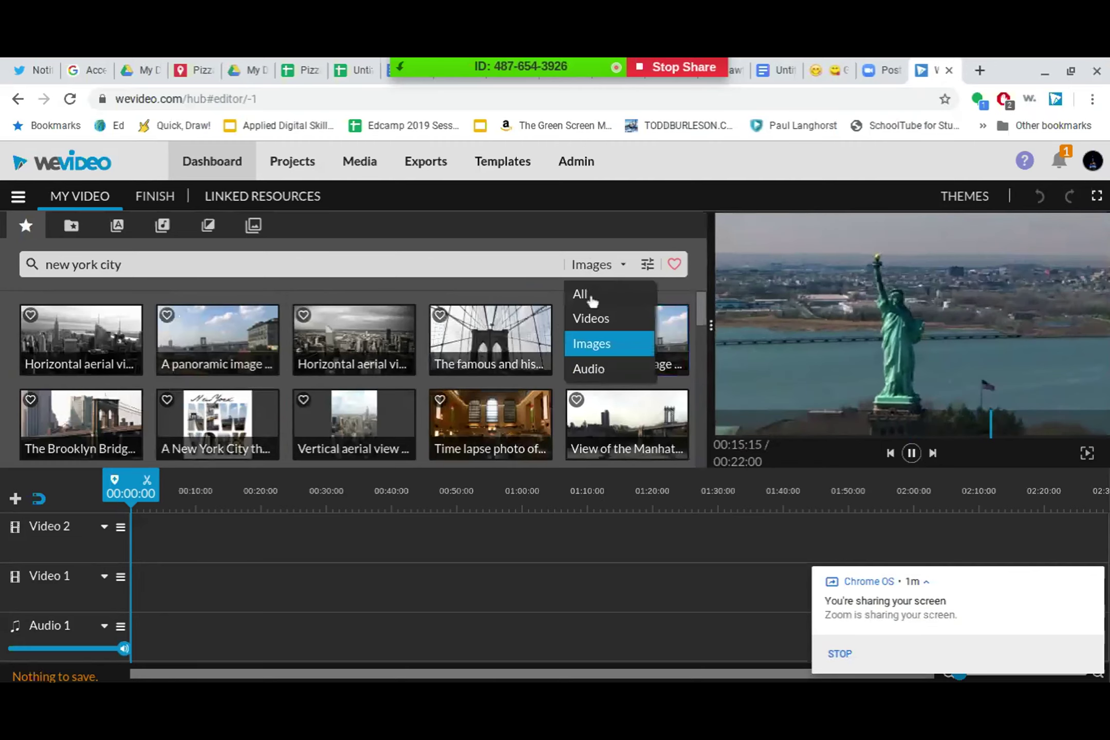
{"action": "left_click", "coordinate": [595, 370]}
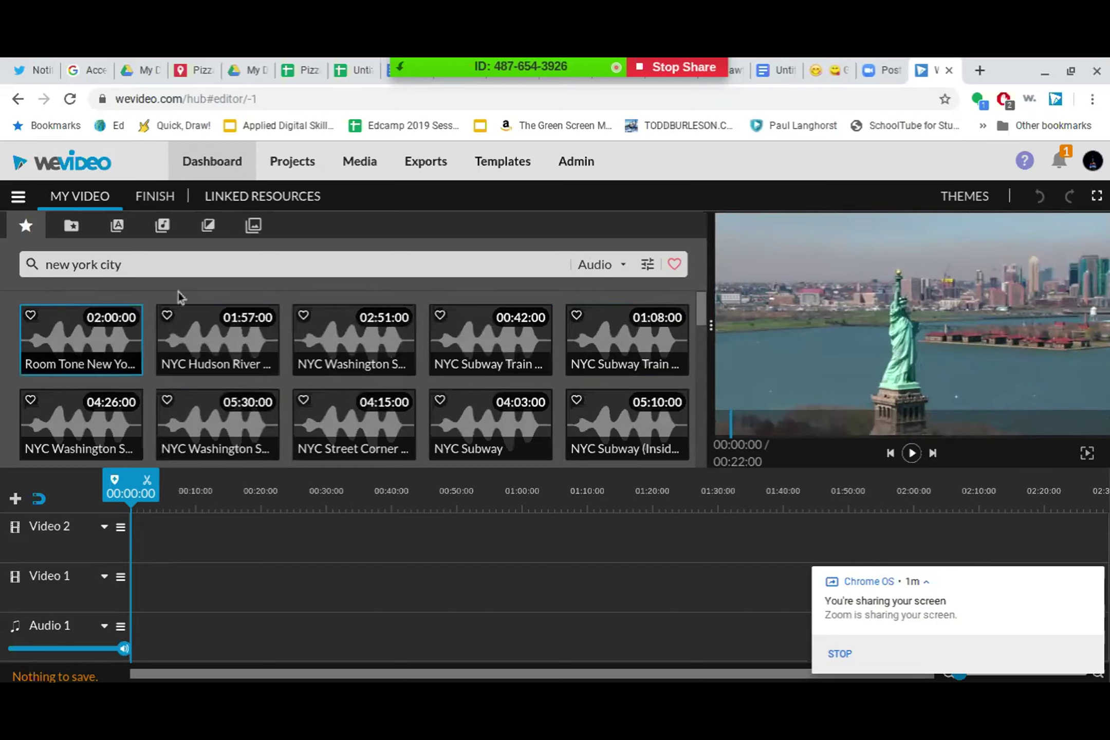
Filter the stock results to videos and place the 10-second Times Square clip at the start of the Video 2 track
{"action": "left_click", "coordinate": [617, 267]}
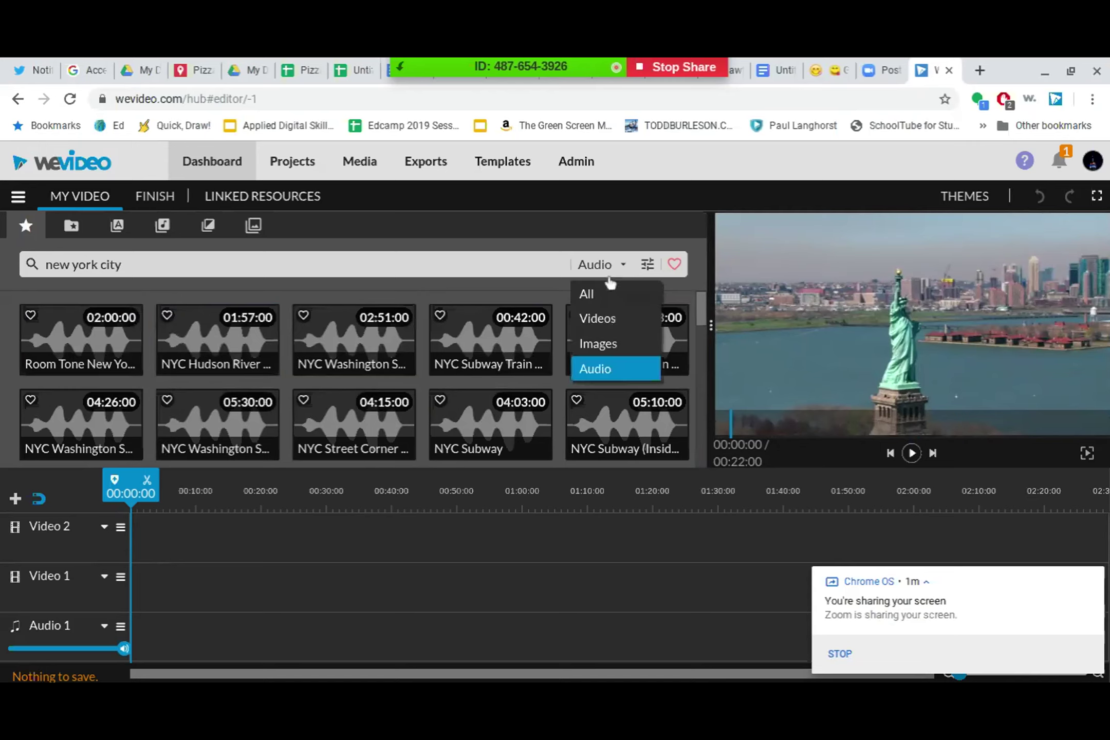
{"action": "left_click", "coordinate": [601, 318]}
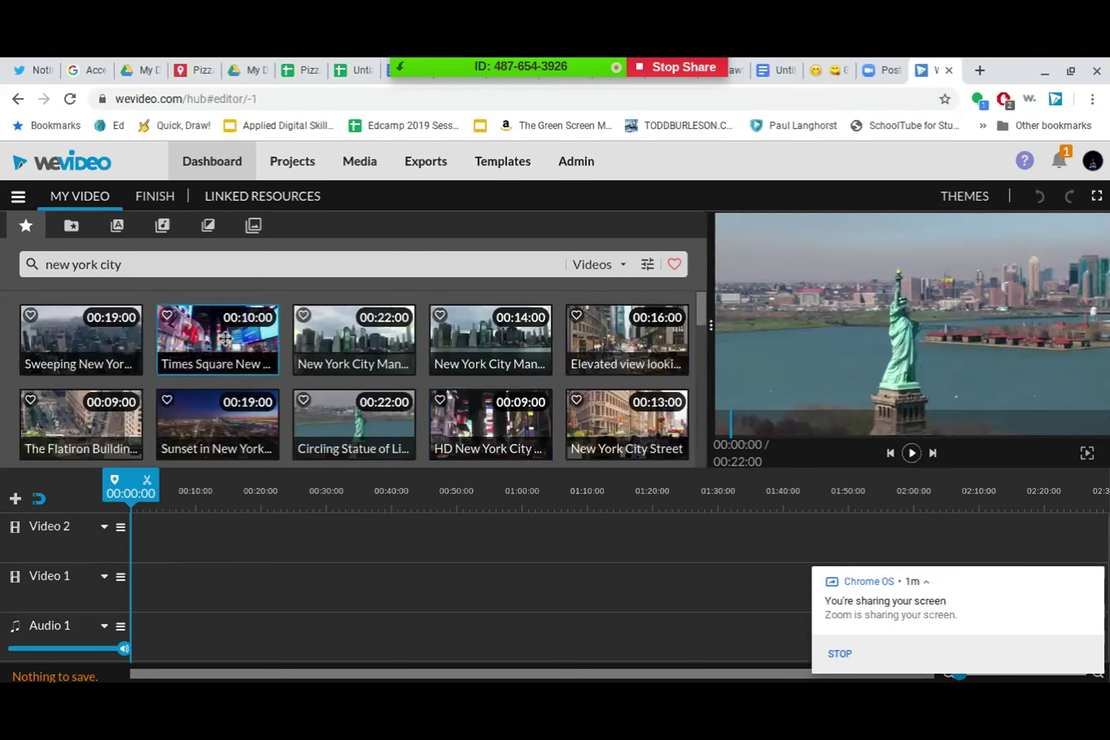
{"action": "left_click", "coordinate": [222, 338]}
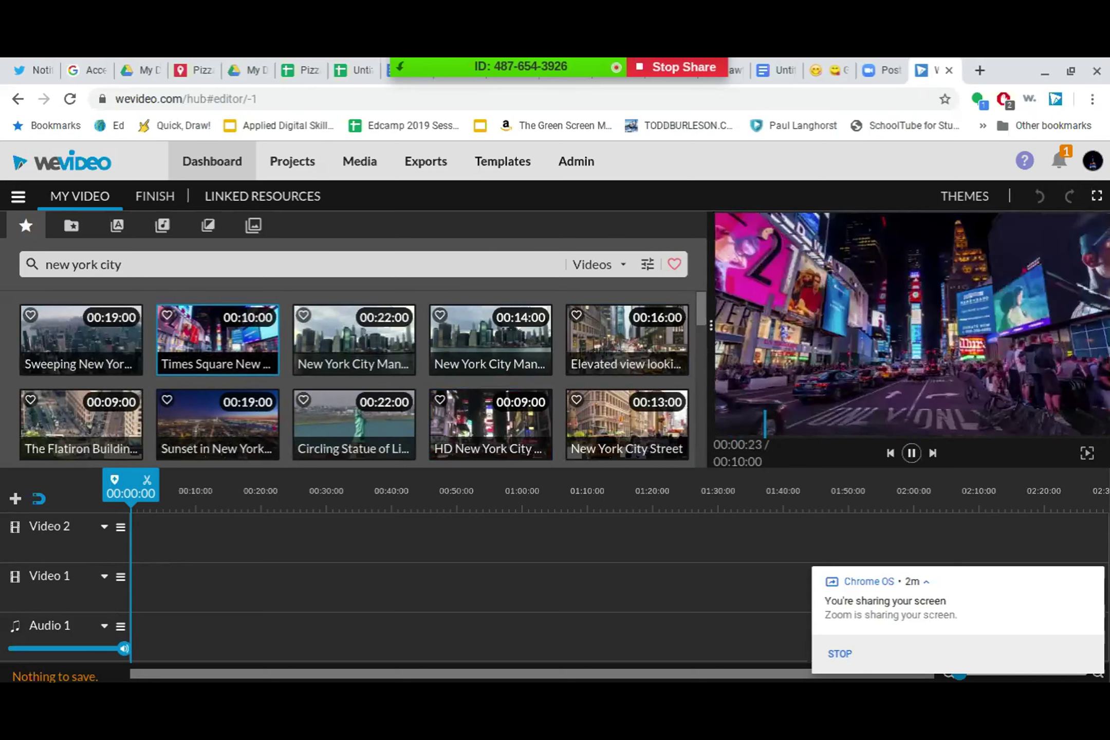
{"action": "left_click_drag", "start_coordinate": [211, 340], "coordinate": [150, 532]}
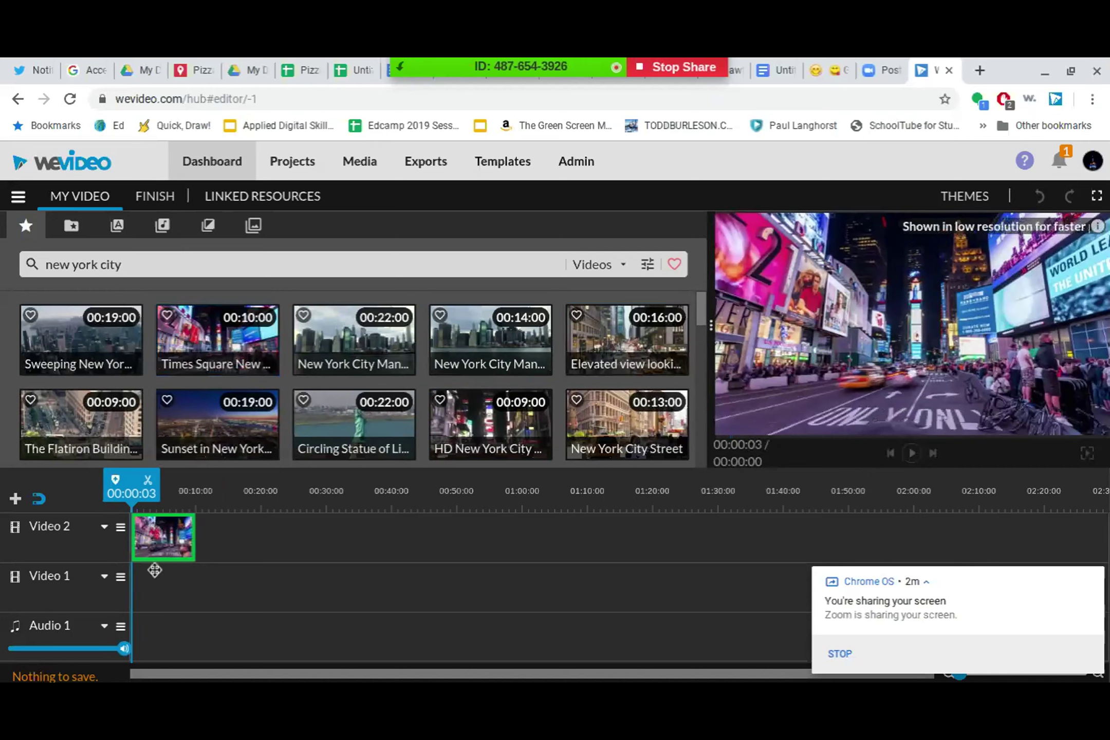
{"action": "mouse_move", "coordinate": [154, 569]}
{"action": "left_mouse_down"}
{"action": "mouse_move", "coordinate": [157, 644]}
{"action": "mouse_move", "coordinate": [153, 553]}
{"action": "left_mouse_up"}
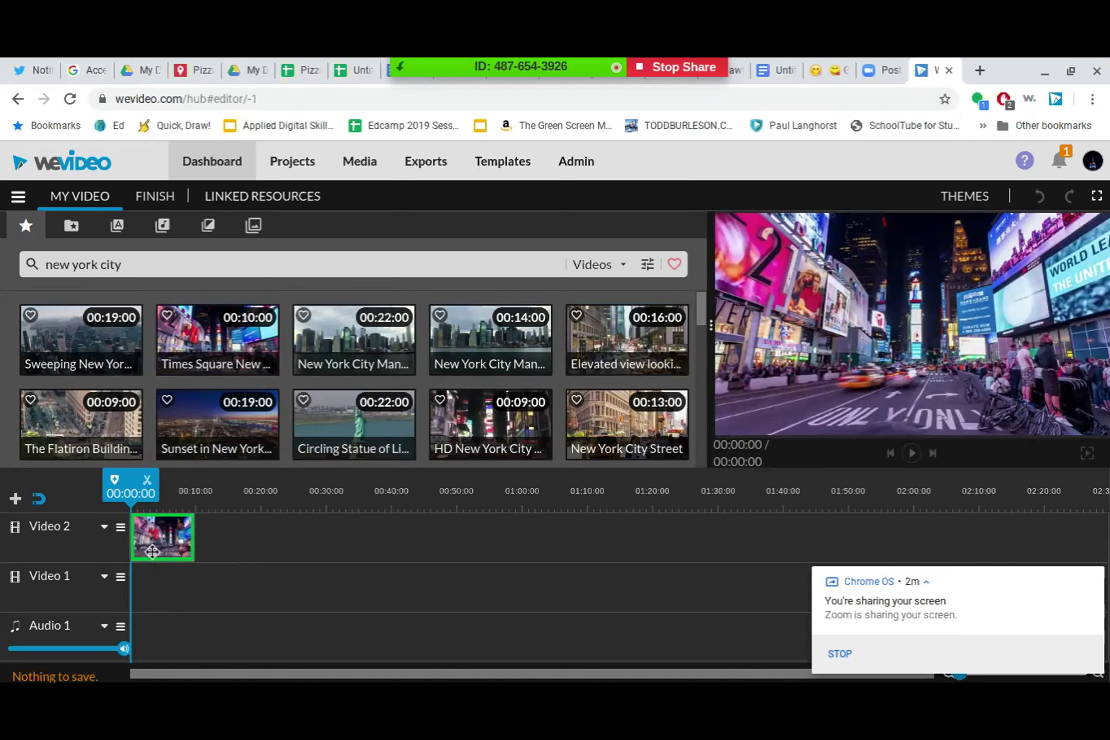
{"action": "left_click_drag", "start_coordinate": [152, 552], "coordinate": [152, 551]}
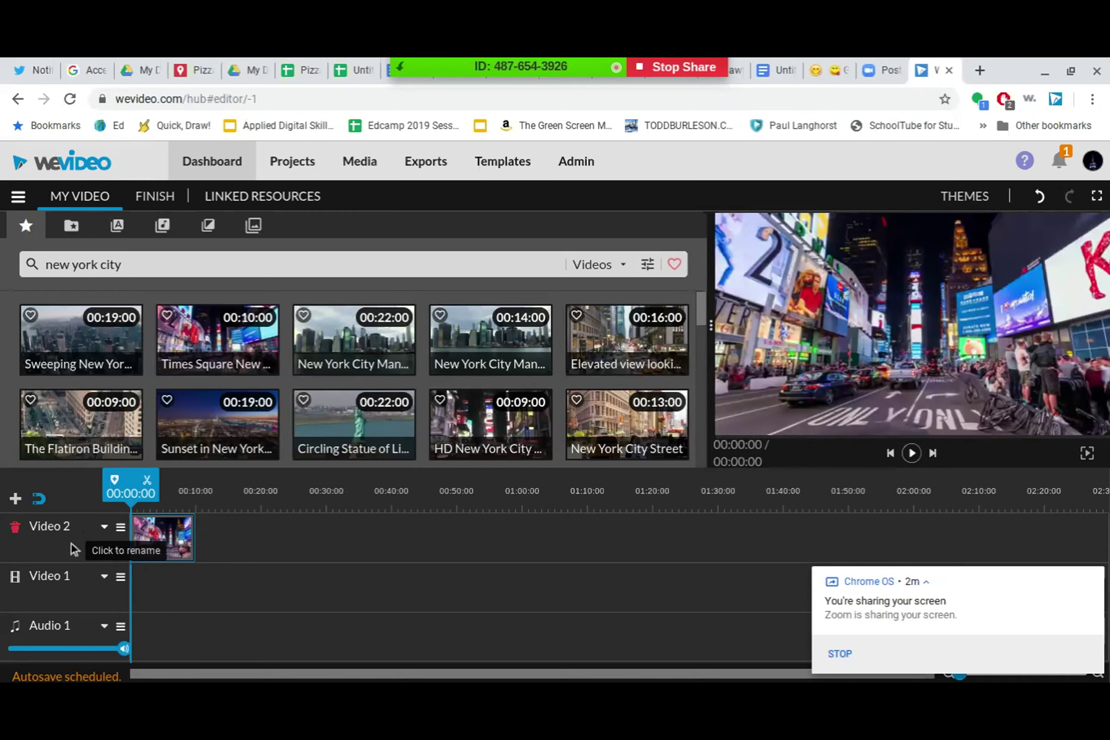
Add a new video track above Video 2 and rename it "text"
{"action": "left_click", "coordinate": [16, 499]}
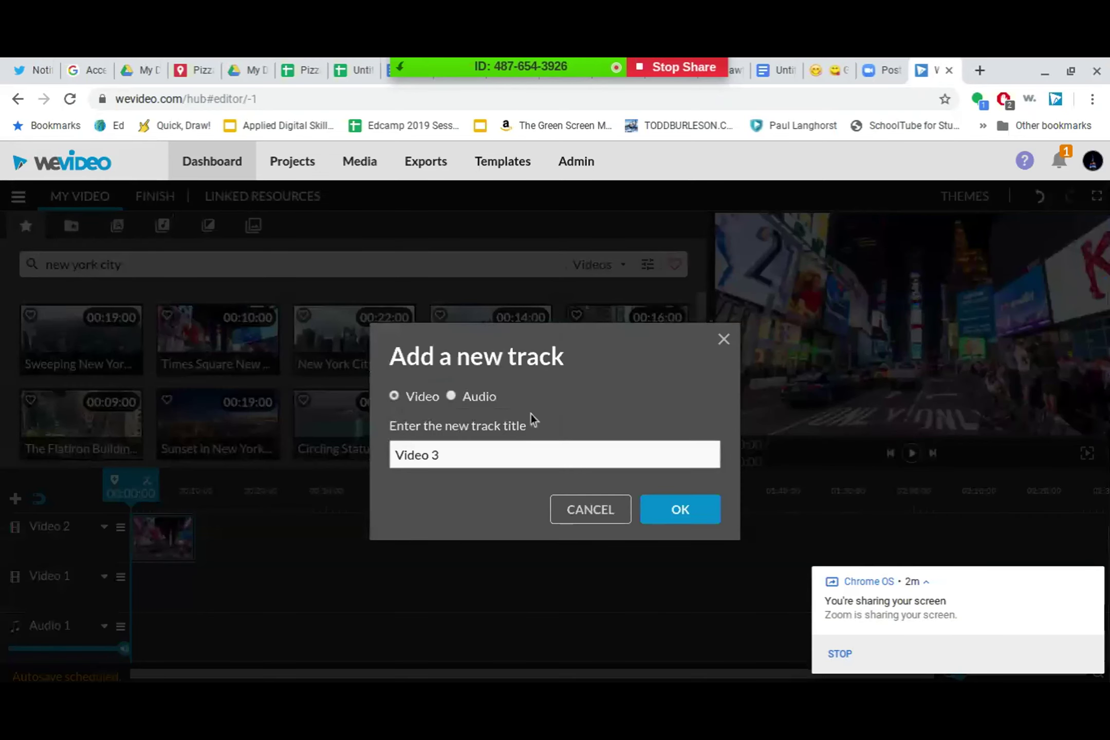
{"action": "left_click", "coordinate": [676, 514]}
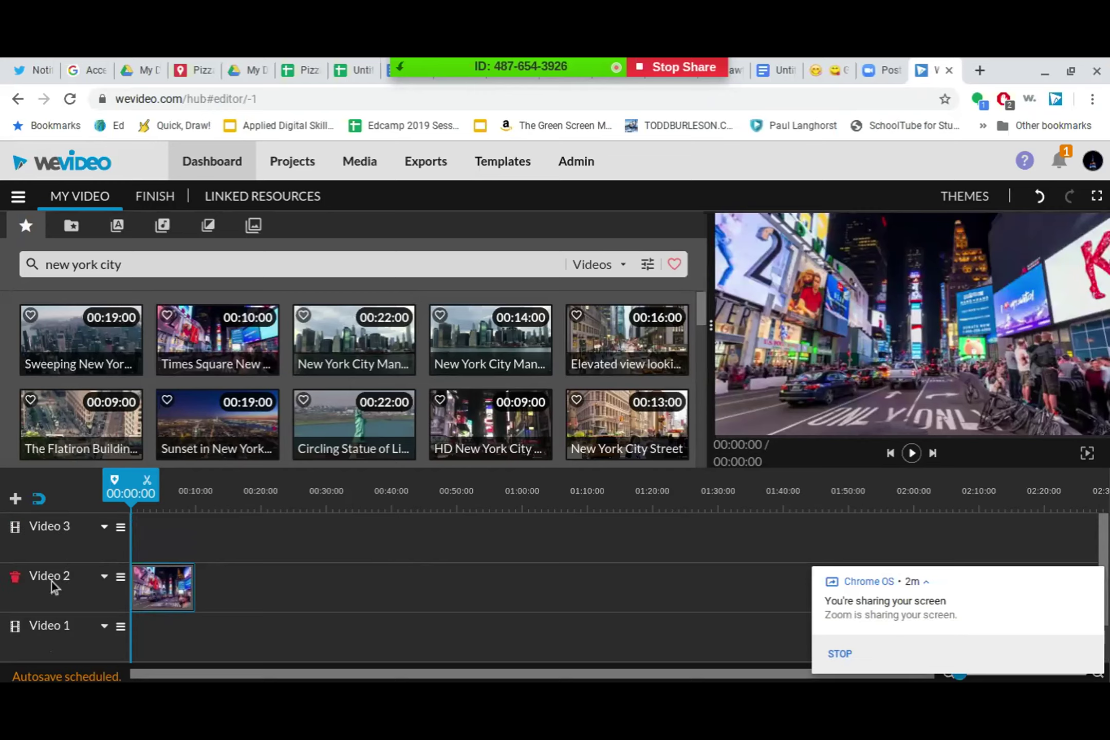
{"action": "left_click", "coordinate": [68, 525]}
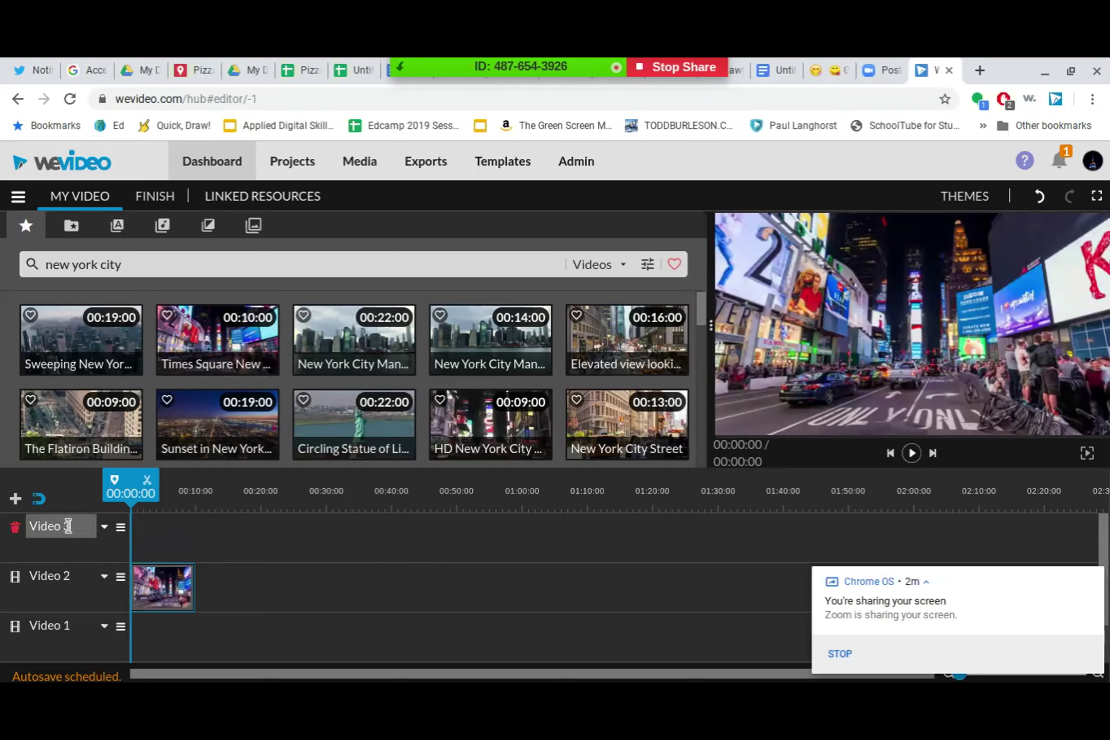
{"action": "left_click_drag", "start_coordinate": [75, 526], "coordinate": [8, 514]}
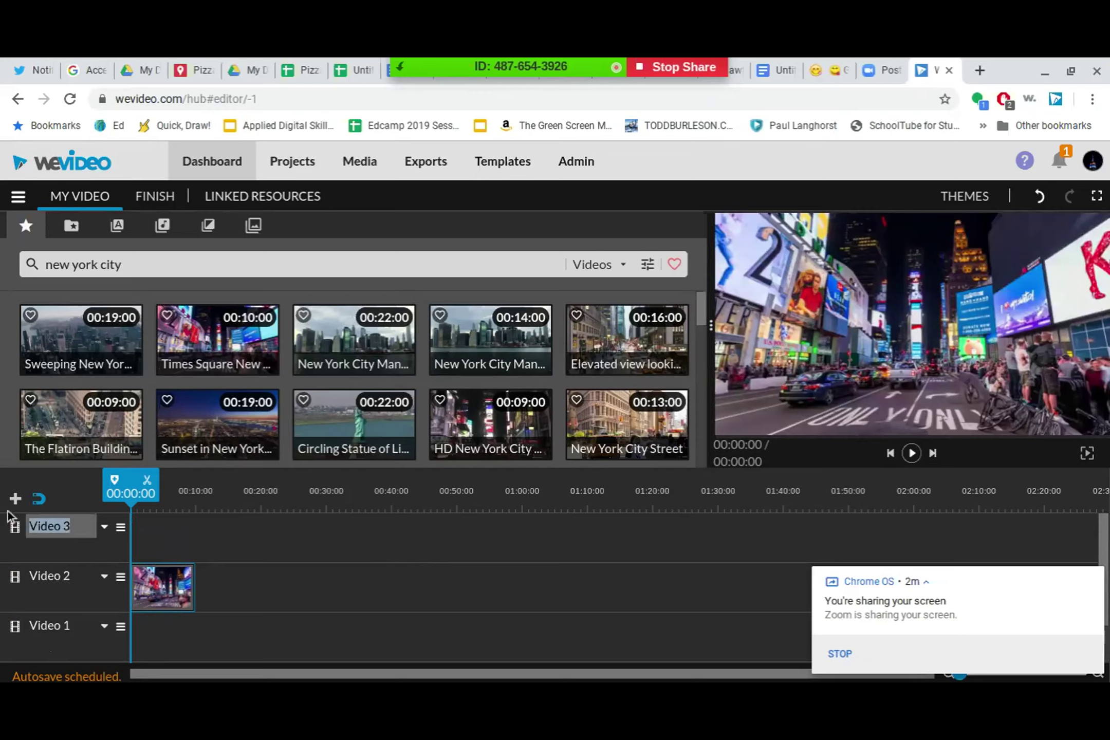
{"action": "type", "text": "text"}
Rename the Video 2 track as "Video" and the Video 1 track as "background"
{"action": "left_click", "coordinate": [62, 579]}
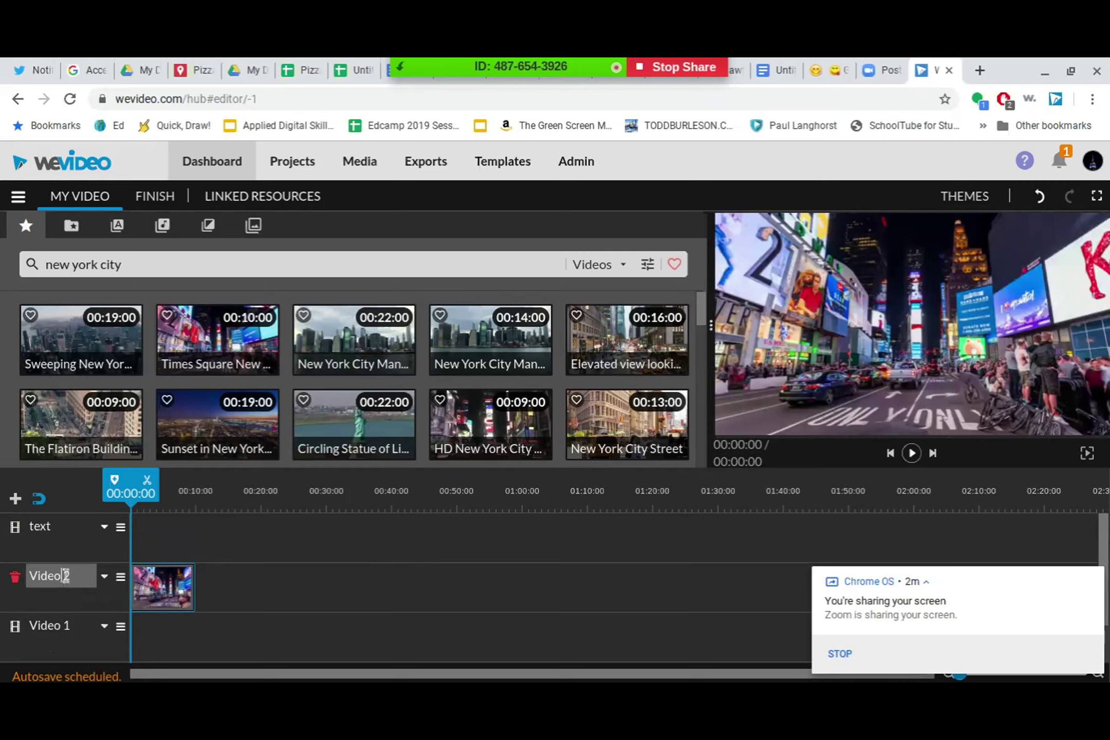
{"action": "key", "text": "BackSpace"}
{"action": "left_click", "coordinate": [70, 626]}
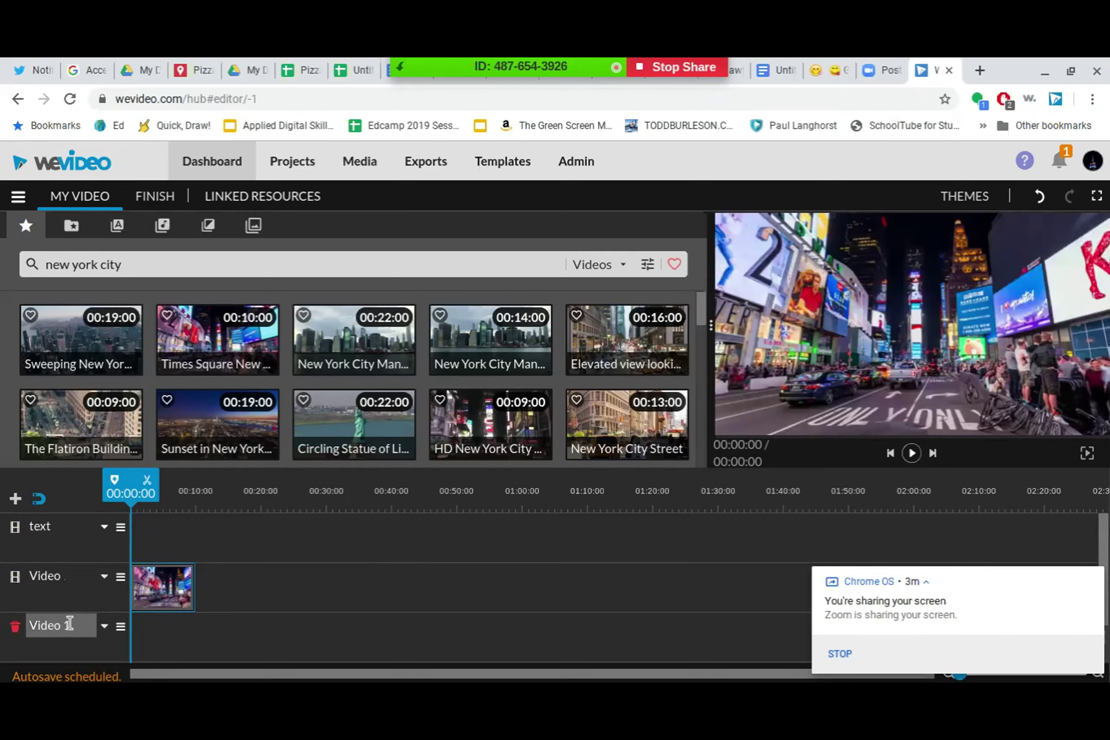
{"action": "left_click_drag", "start_coordinate": [70, 625], "coordinate": [31, 624]}
{"action": "type", "text": "backgou"}
{"action": "key", "text": "BackSpace"}
{"action": "type", "text": "round"}
{"action": "key", "text": "BackSpace"}
{"action": "type", "text": "und"}
{"action": "left_click", "coordinate": [159, 550]}
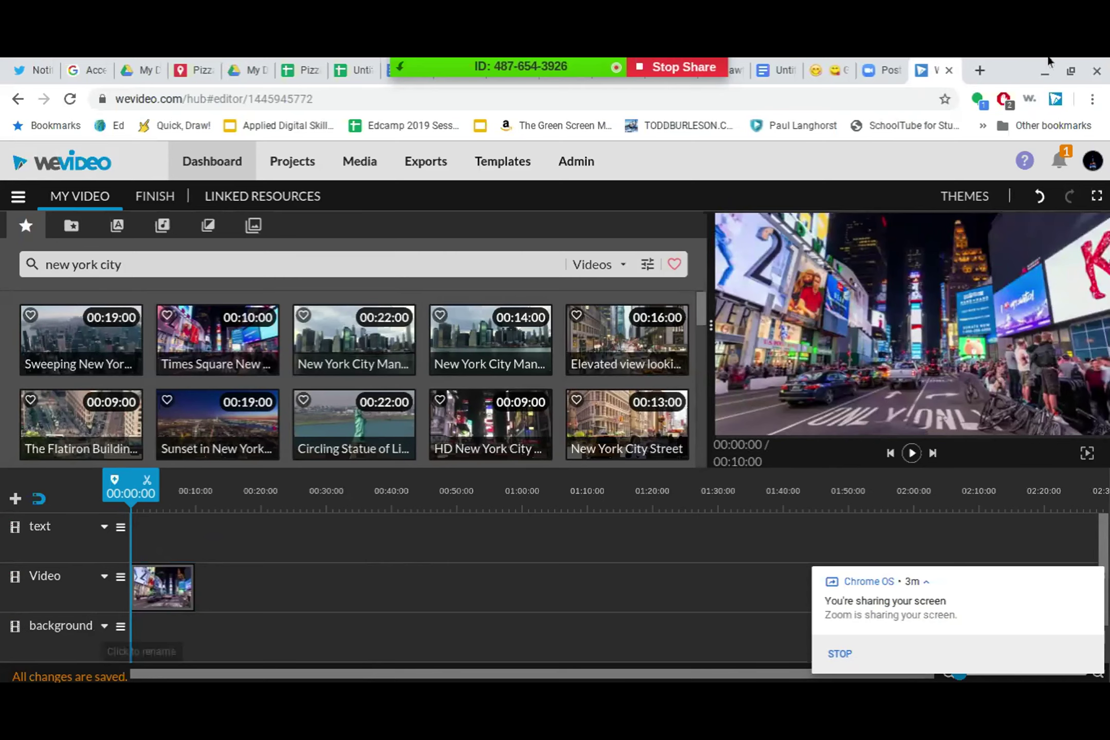
Expand the editor to full screen and rename the Audio 1 track as "voiceover"
{"action": "left_click", "coordinate": [1095, 196]}
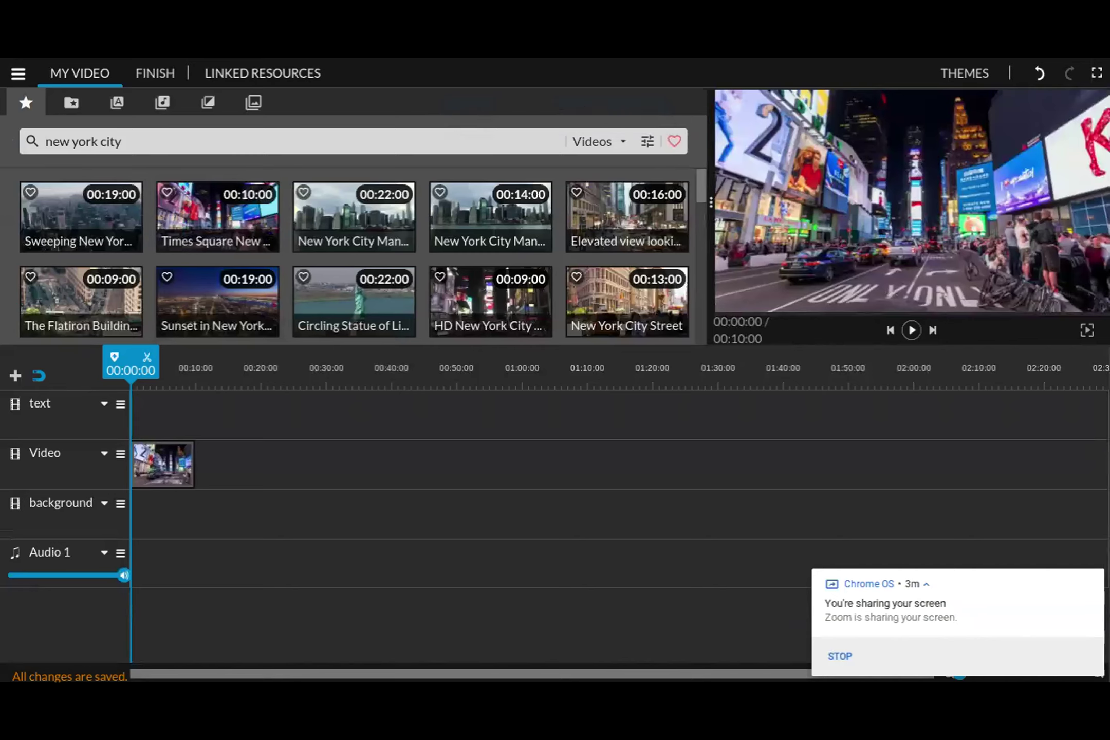
{"action": "left_click", "coordinate": [70, 553]}
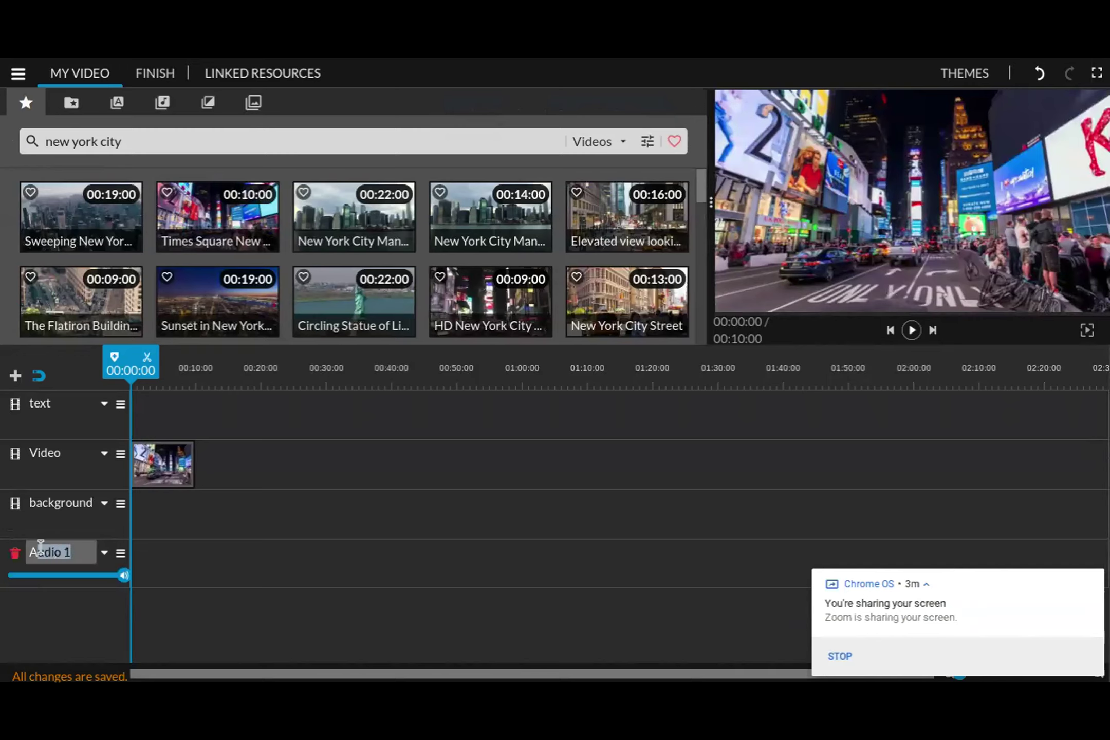
{"action": "type", "text": "voiceover"}
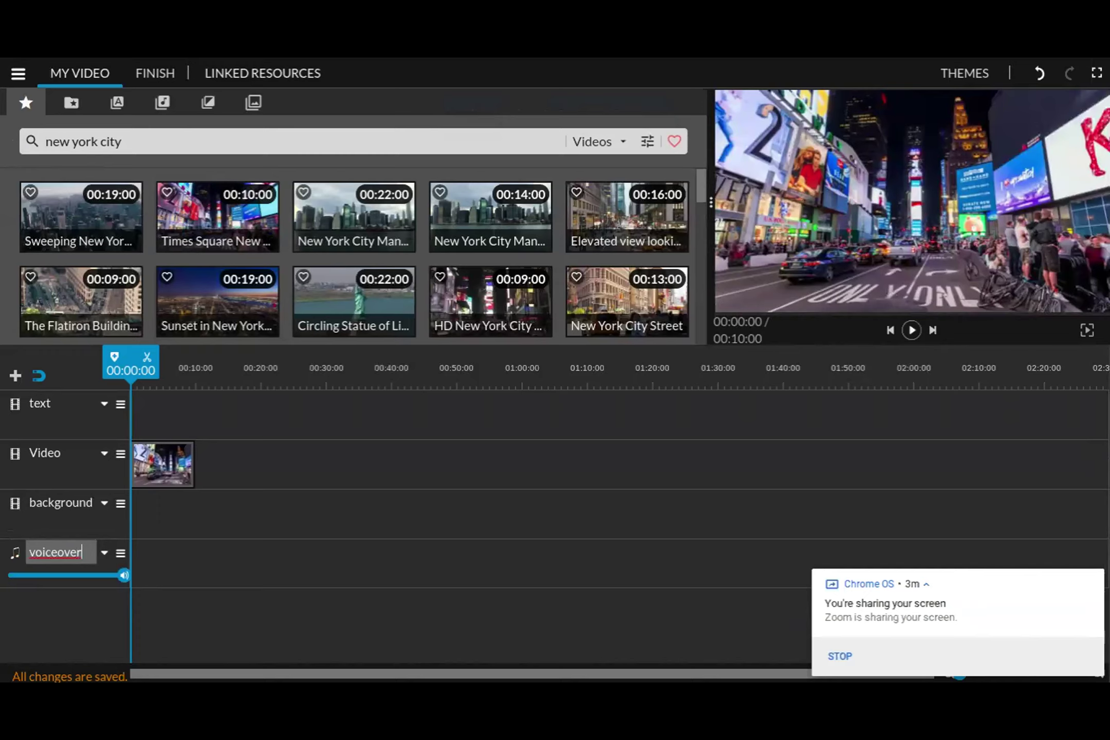
{"action": "left_click", "coordinate": [185, 526]}
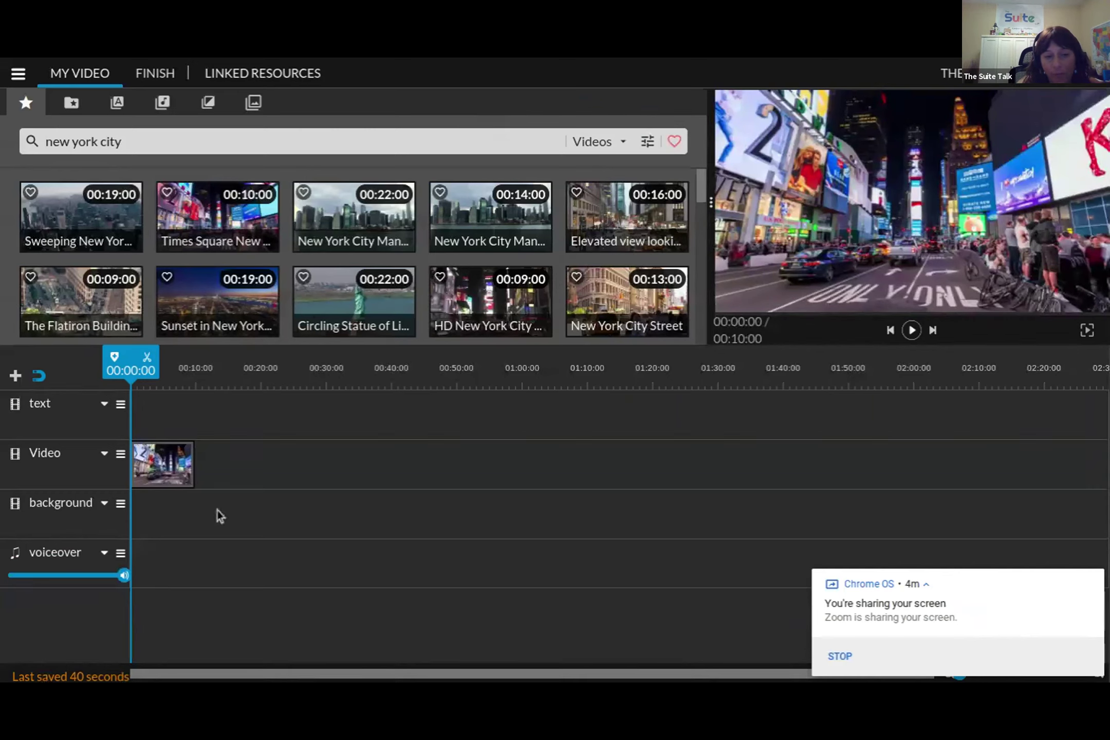
Record a voiceover of about 10 seconds with Preview while recording enabled, and accept it into the timeline
{"action": "left_click", "coordinate": [73, 103]}
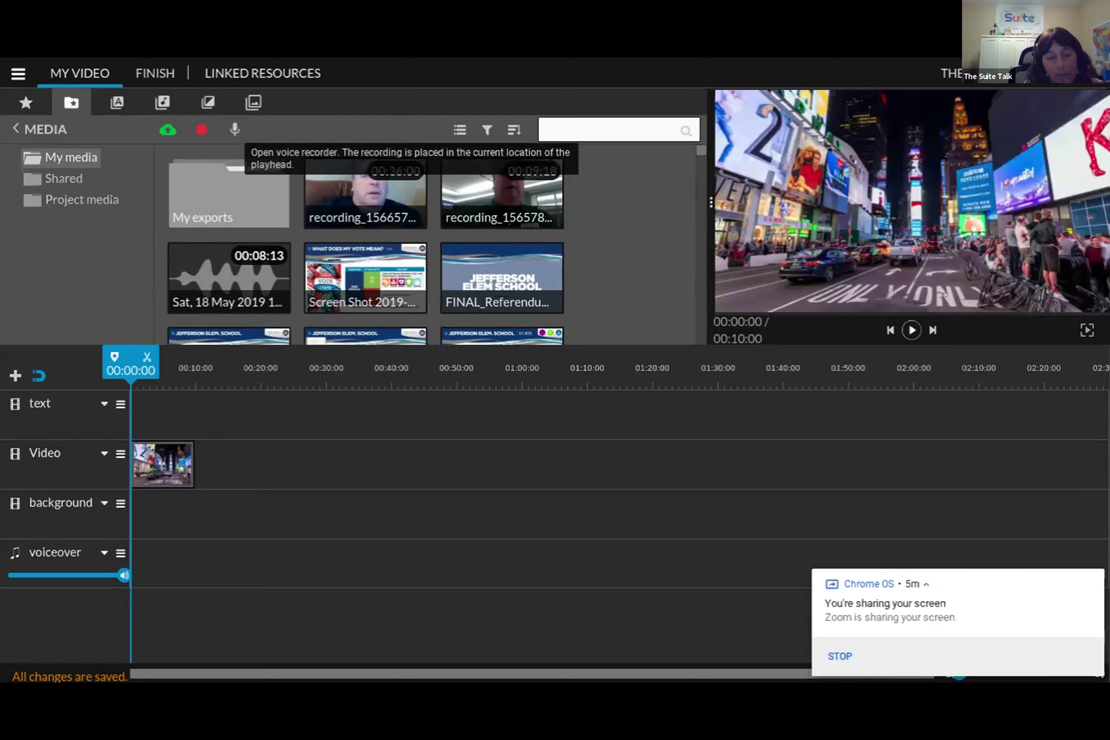
{"action": "left_click", "coordinate": [234, 131]}
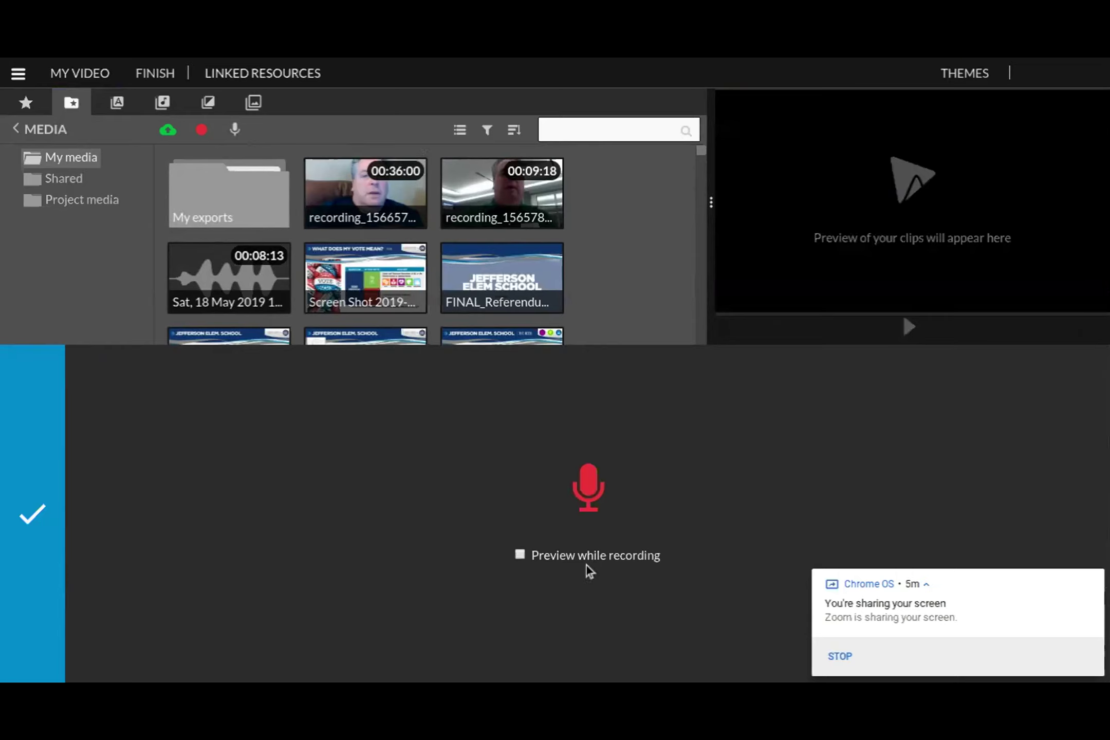
{"action": "left_click", "coordinate": [520, 555]}
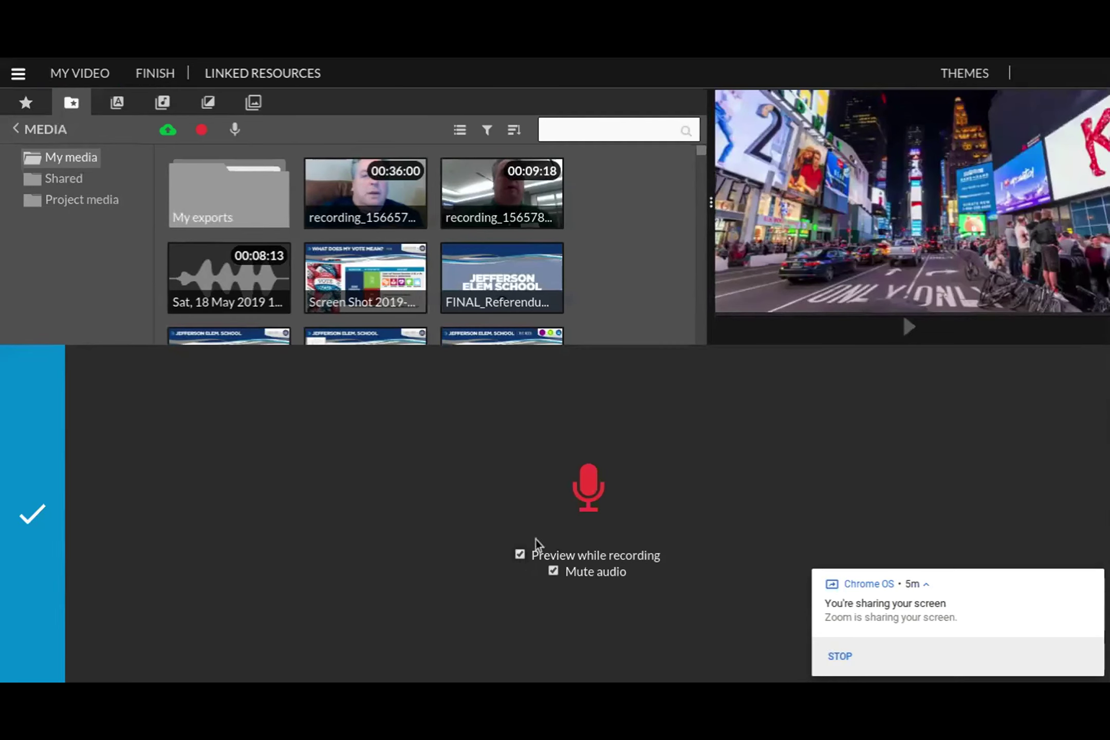
{"action": "left_click", "coordinate": [593, 486]}
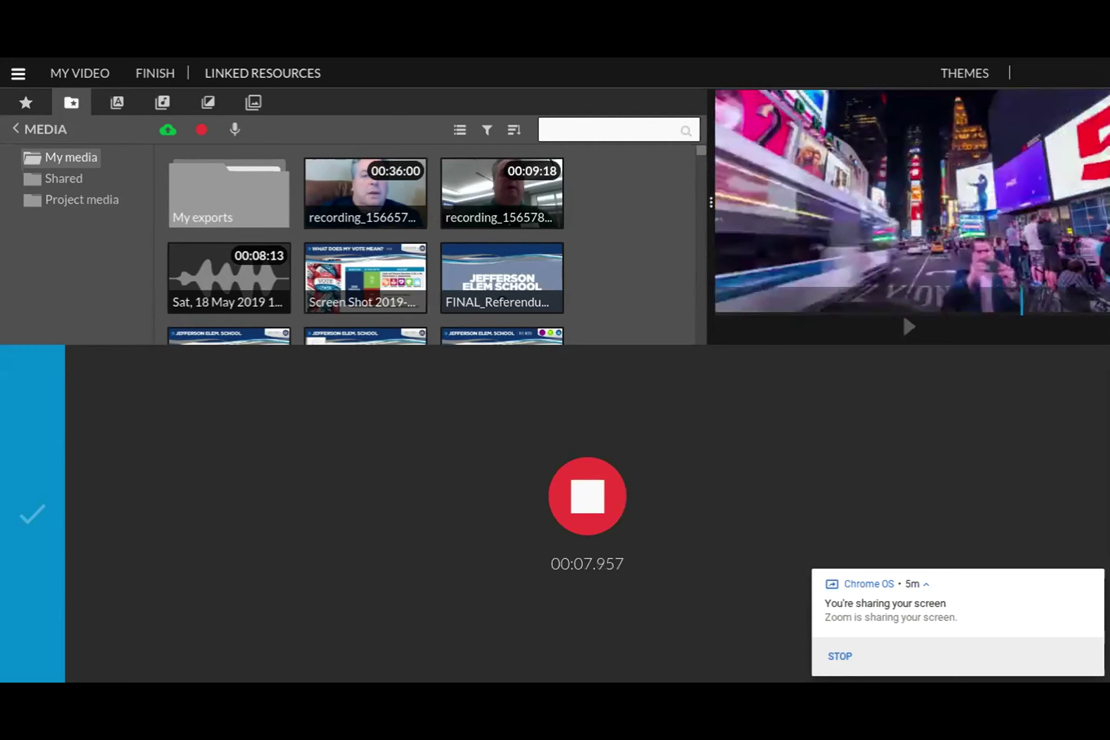
{"action": "left_click", "coordinate": [588, 497]}
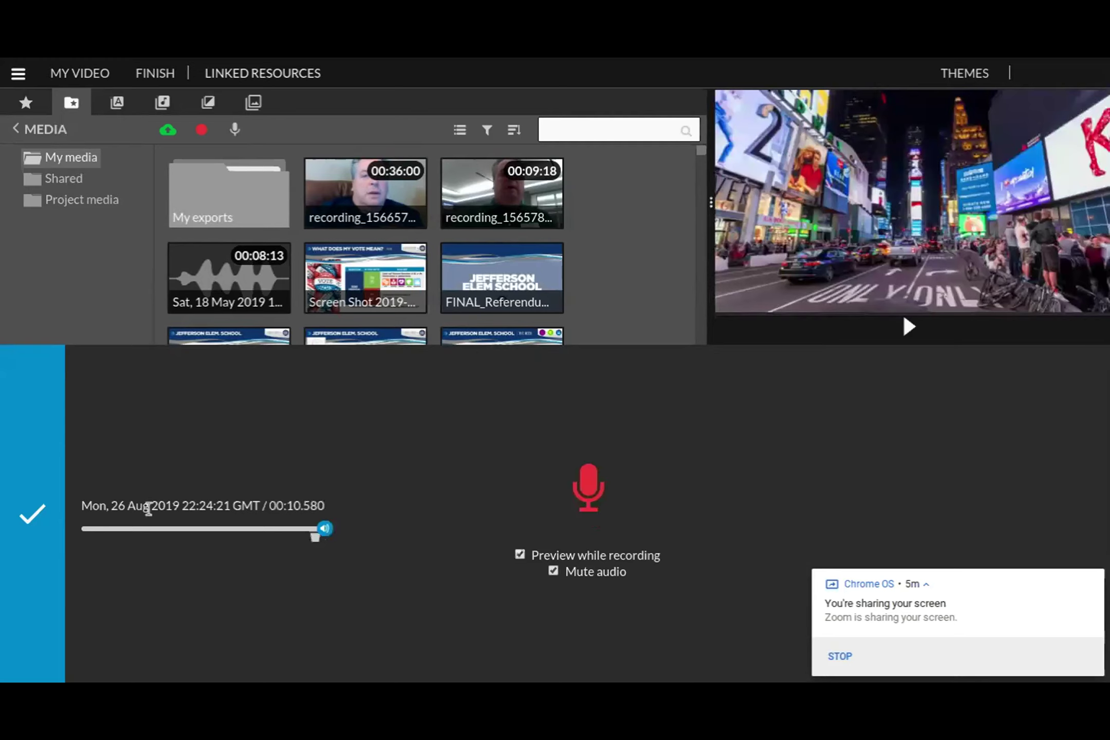
{"action": "left_click", "coordinate": [32, 523]}
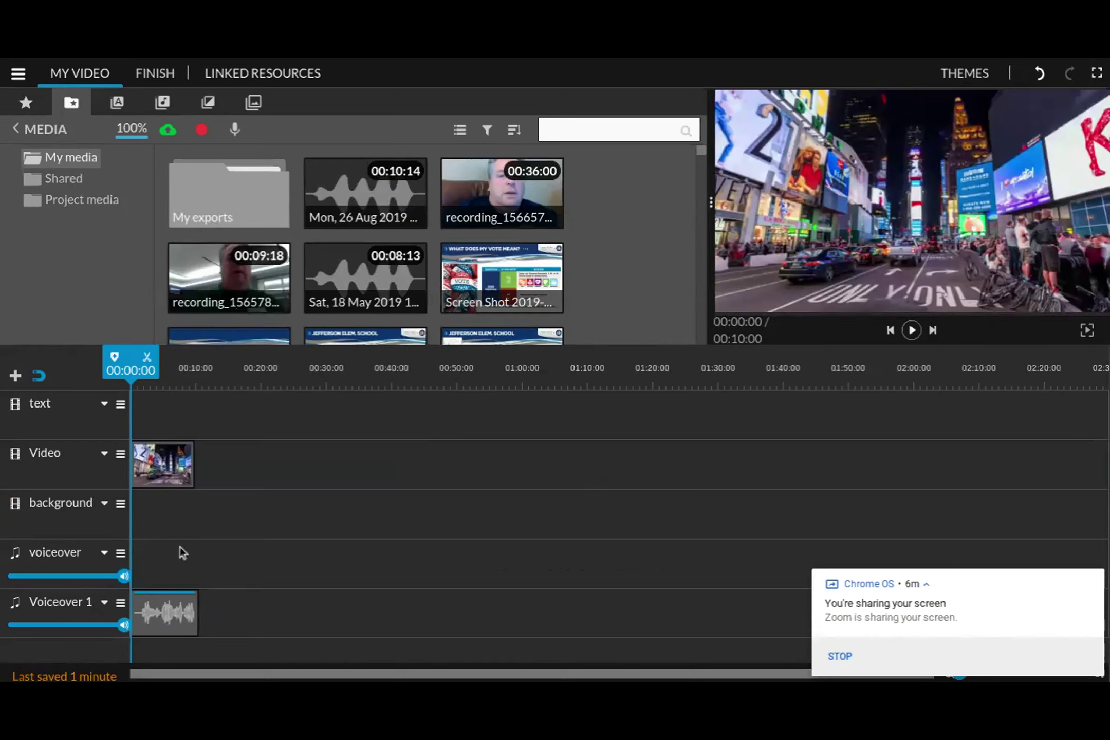
Play the timeline with the recorded voiceover at a raised volume, and return the playhead to the start
{"action": "key", "text": "space"}
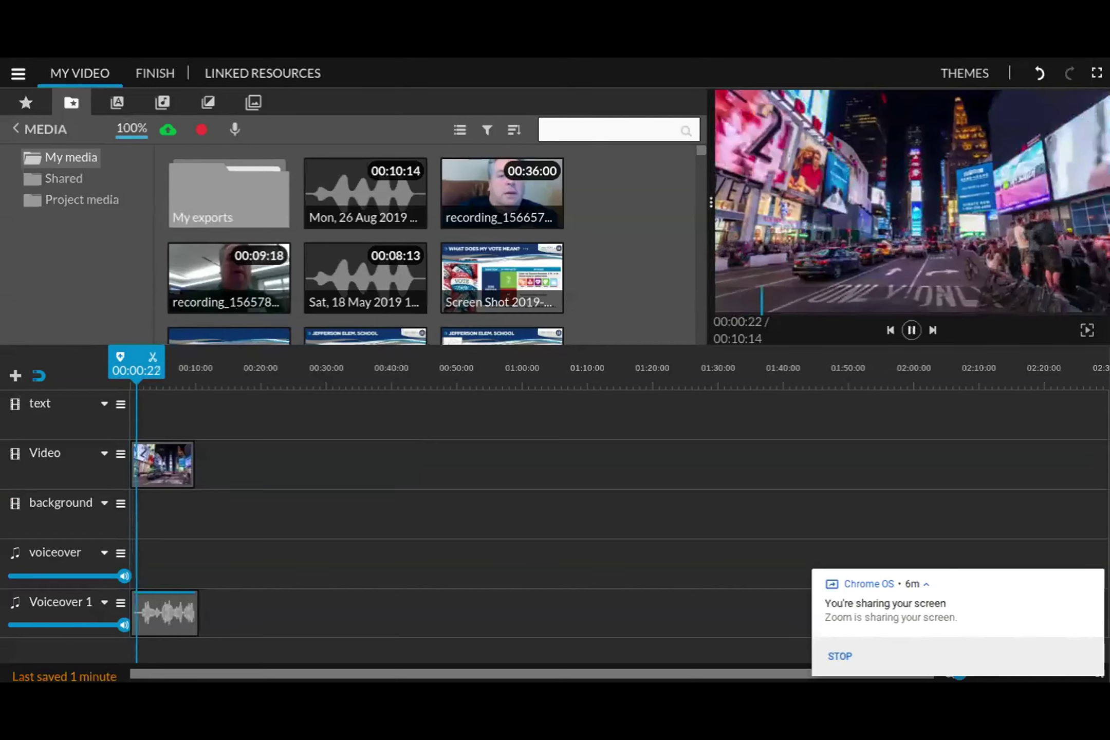
{"action": "key", "text": "XF86AudioRaiseVolume"}
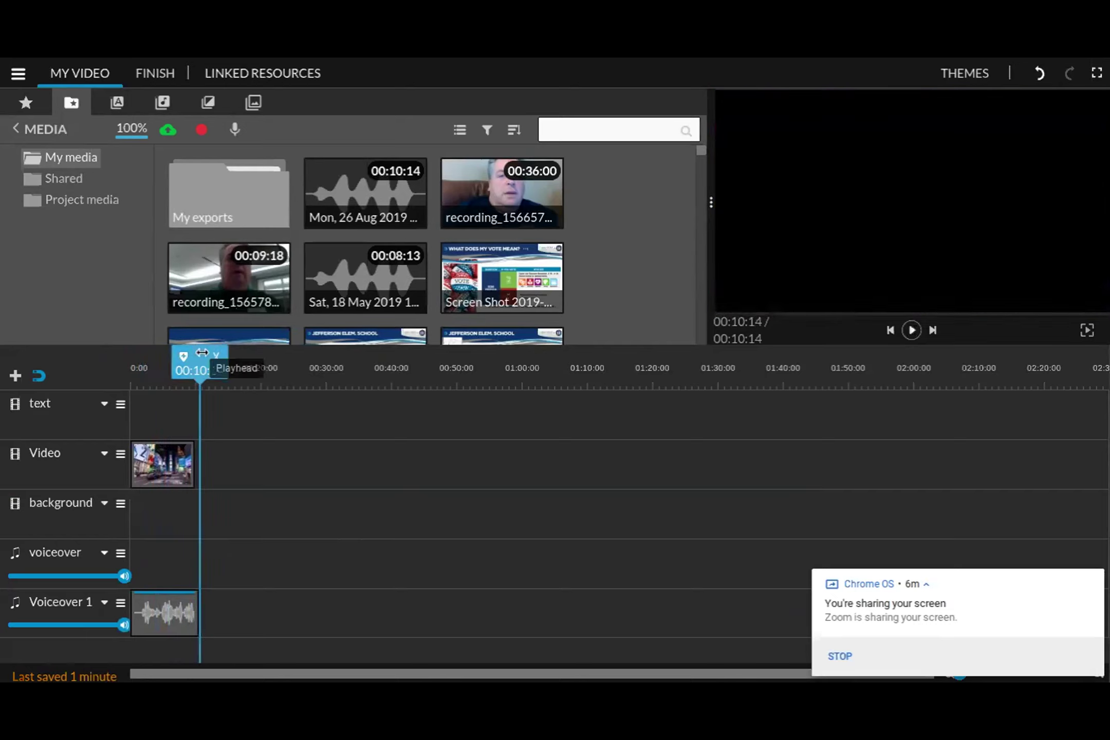
{"action": "left_click_drag", "start_coordinate": [202, 353], "coordinate": [119, 354]}
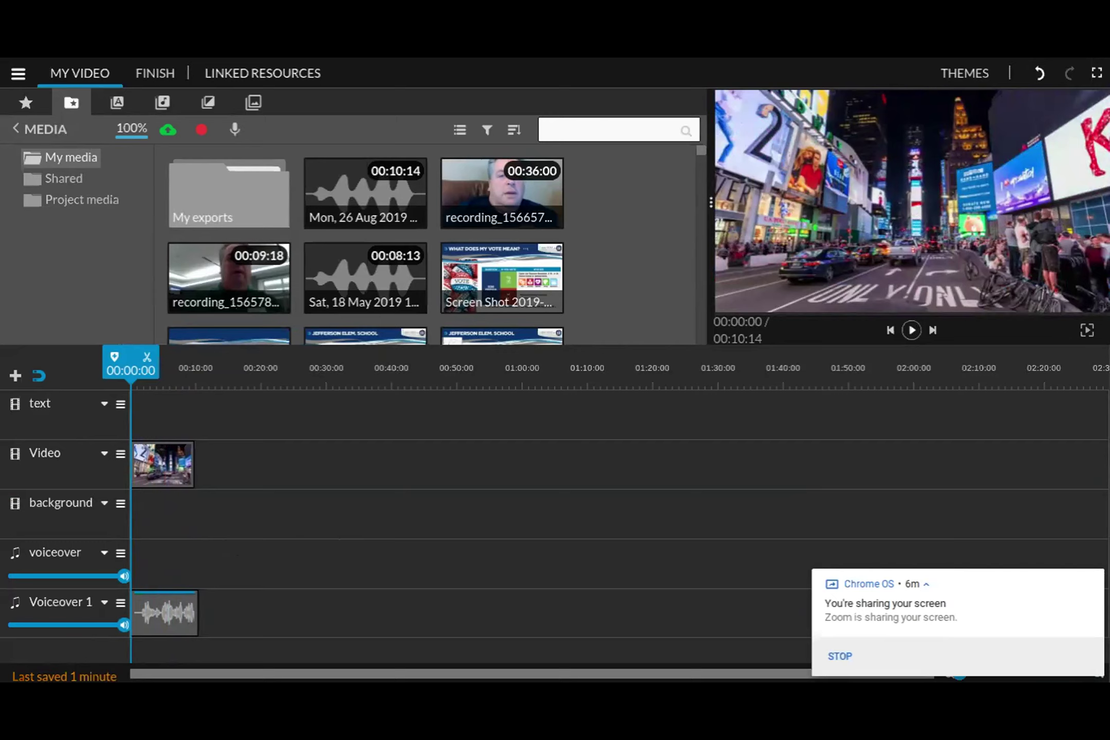
Extend the end of the Times Square clip on the Video track to 00:10:05
{"action": "left_click", "coordinate": [175, 467]}
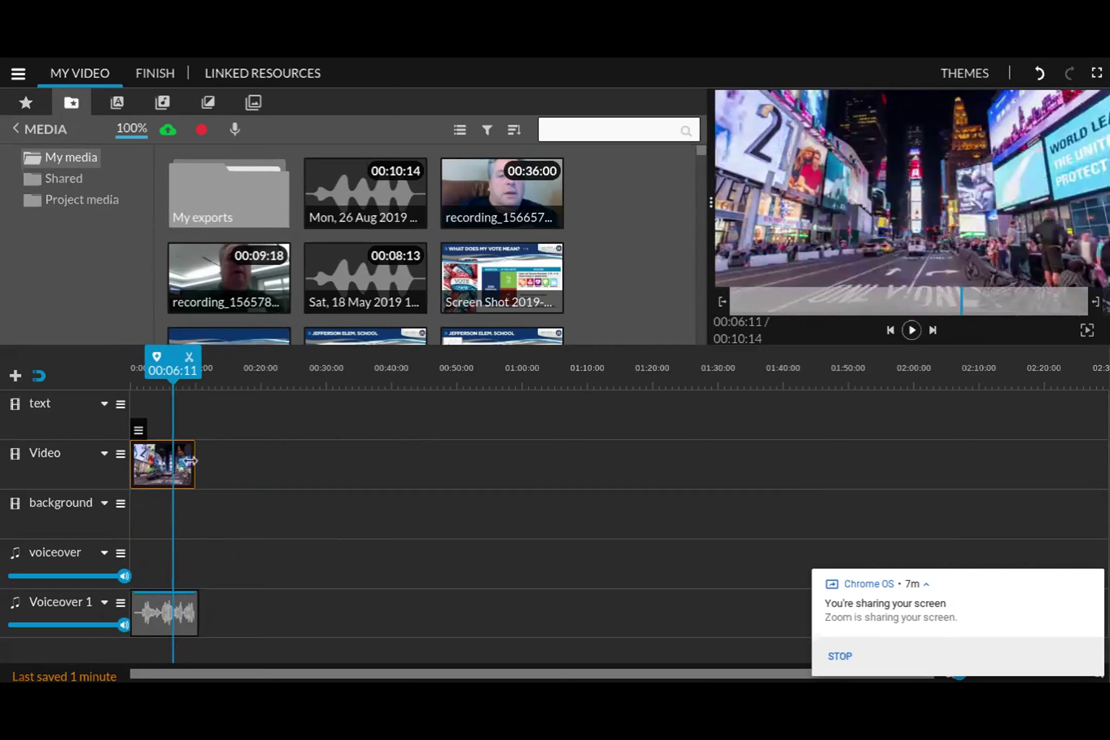
{"action": "left_click_drag", "start_coordinate": [190, 460], "coordinate": [216, 464]}
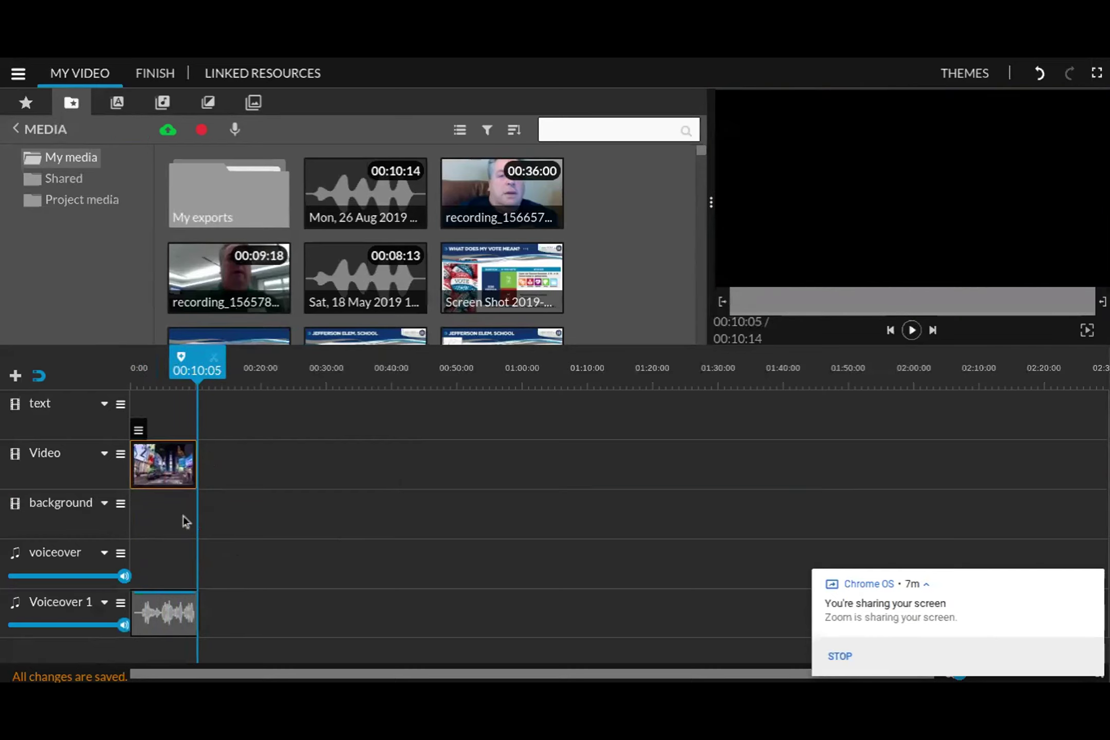
{"action": "mouse_move", "coordinate": [138, 429]}
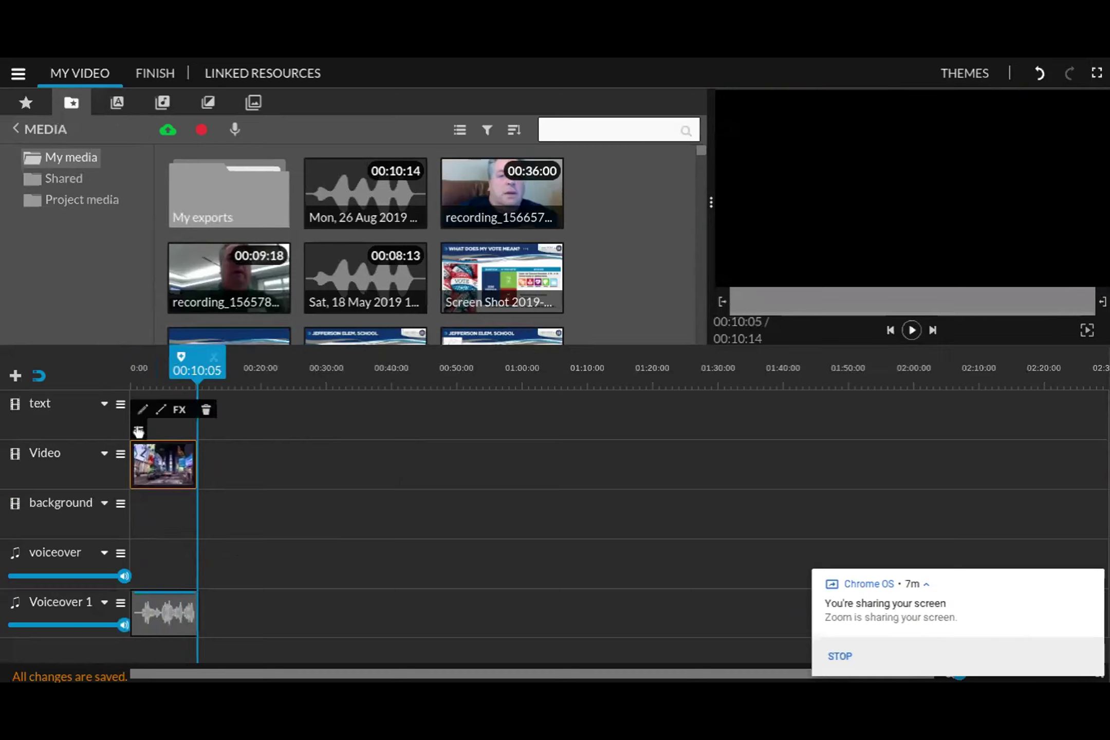
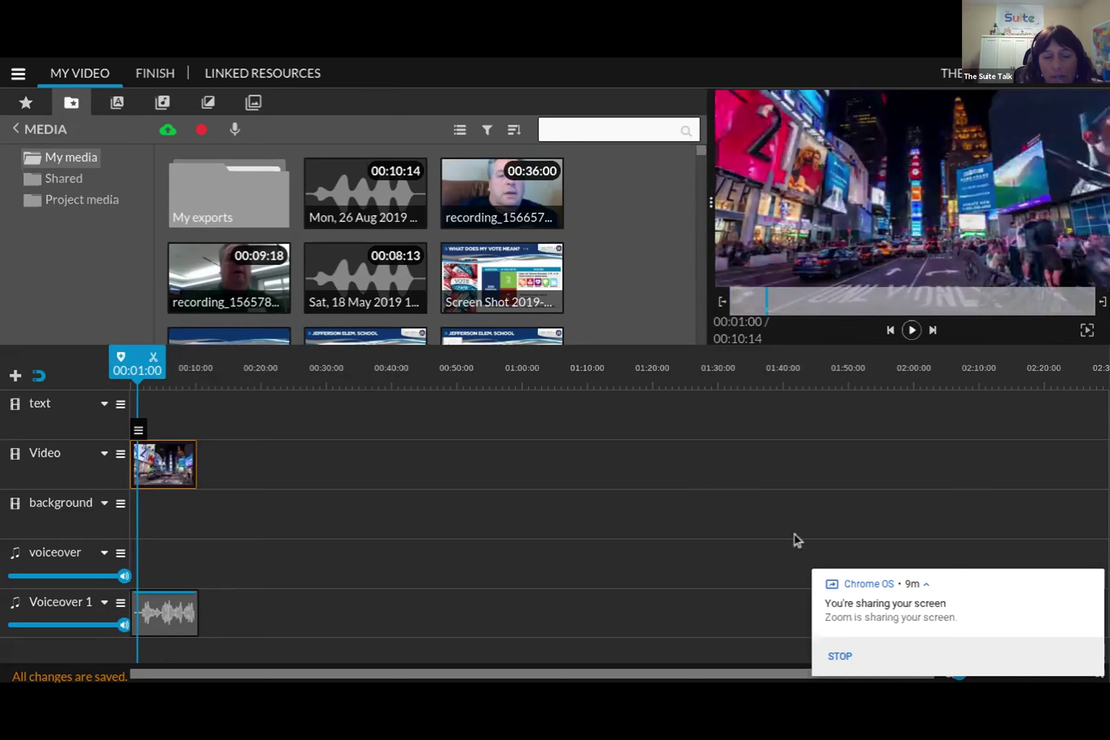
Dismiss the screen-sharing notification, then zoom the timeline in on the clip and voiceover and back out to the full view
{"action": "left_click", "coordinate": [1091, 581]}
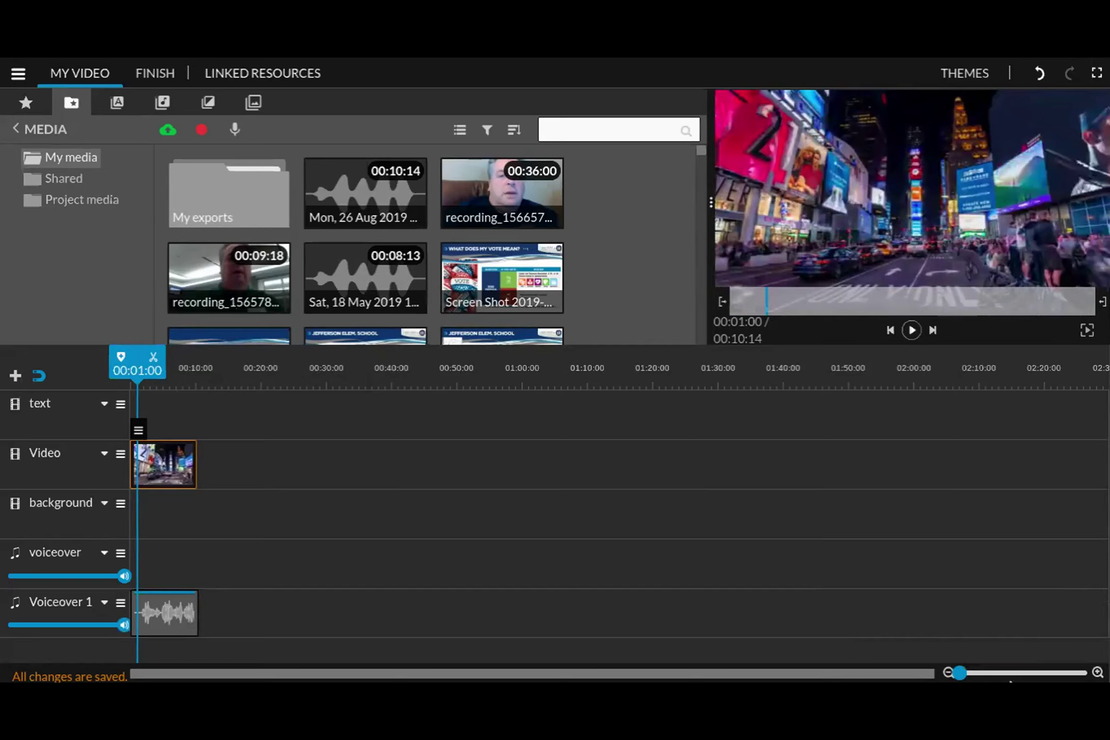
{"action": "left_click_drag", "start_coordinate": [963, 672], "coordinate": [985, 672]}
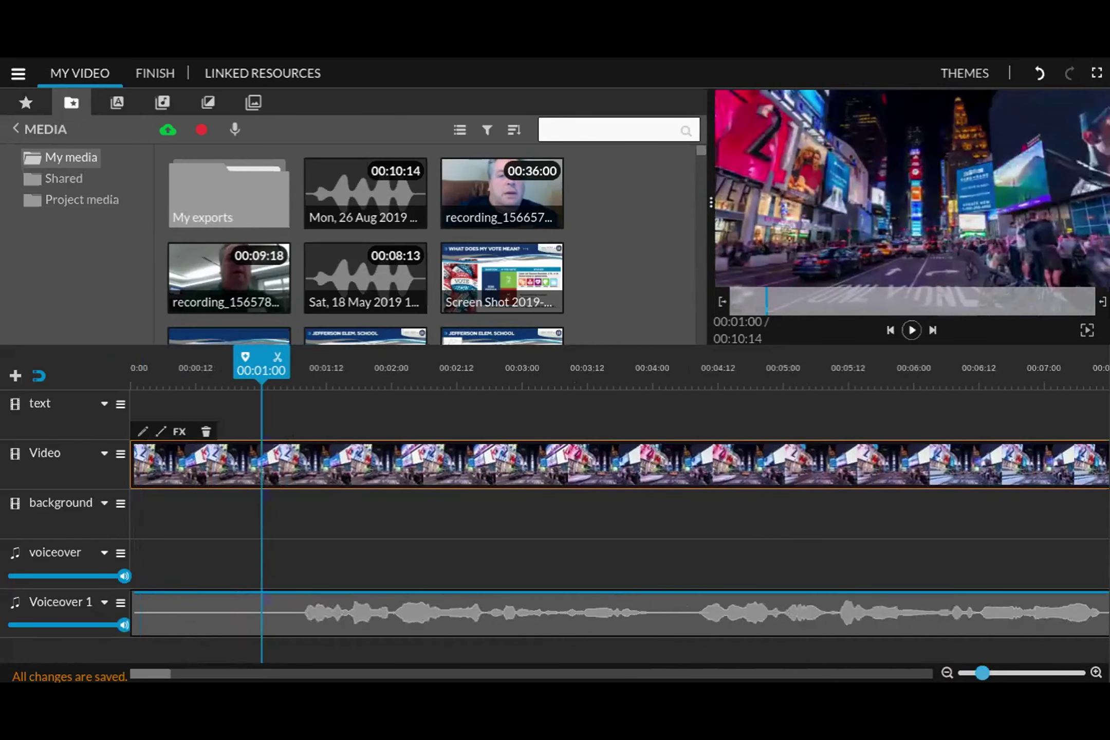
{"action": "left_click_drag", "start_coordinate": [982, 672], "coordinate": [975, 672]}
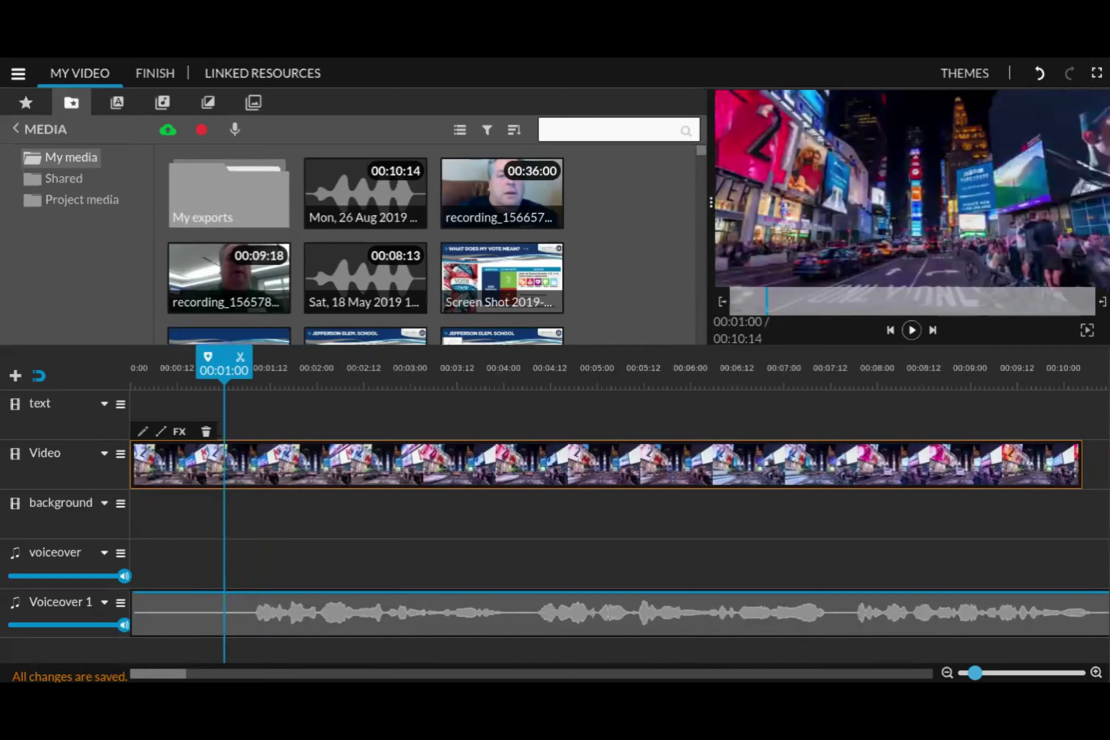
{"action": "left_click", "coordinate": [947, 673]}
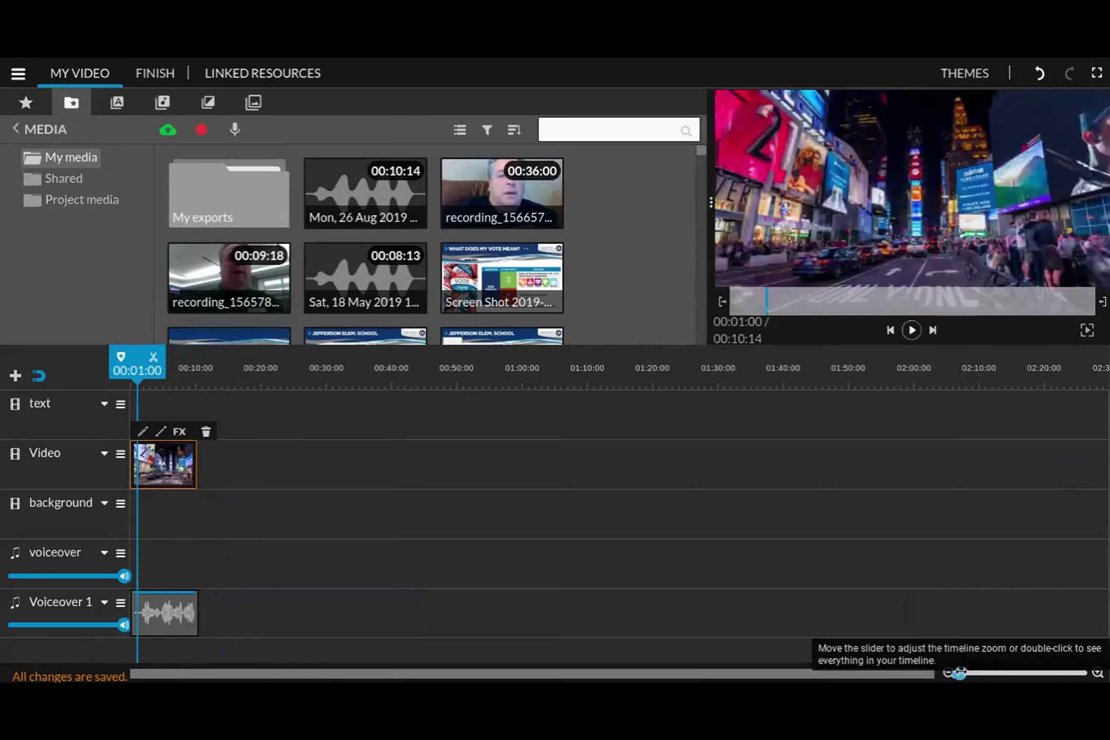
{"action": "left_click_drag", "start_coordinate": [959, 672], "coordinate": [936, 676]}
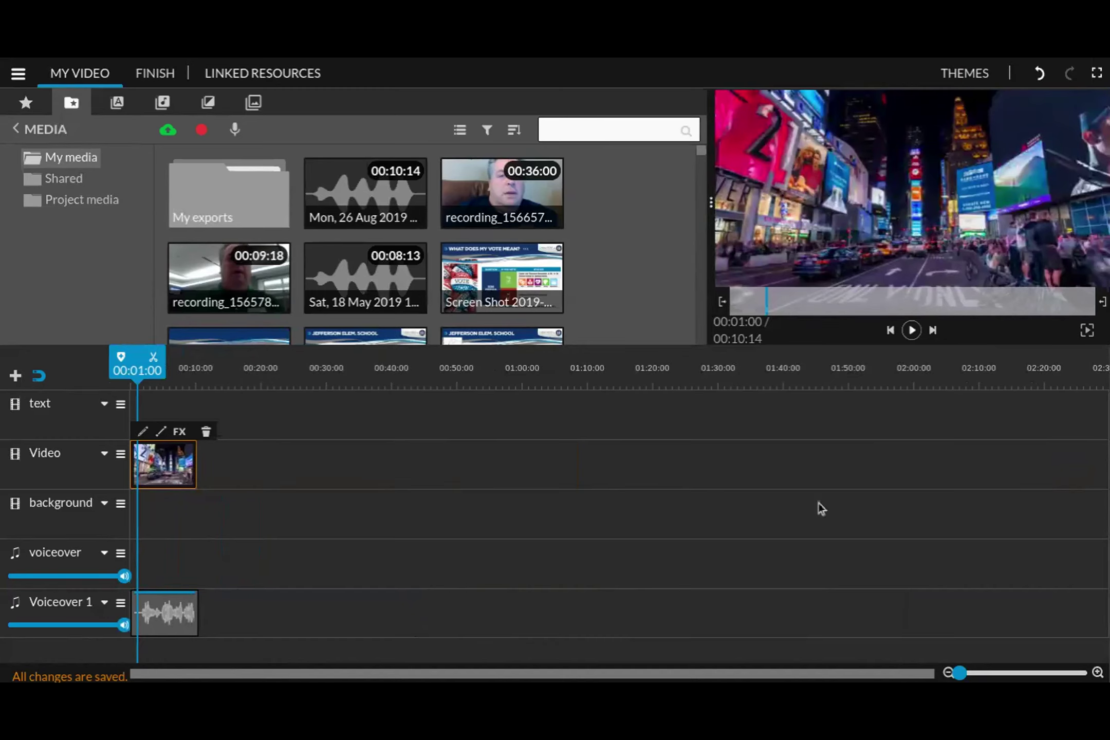
Widen the media library beside the preview in full-screen view and return the playhead to the start of the timeline
{"action": "left_click", "coordinate": [1097, 74]}
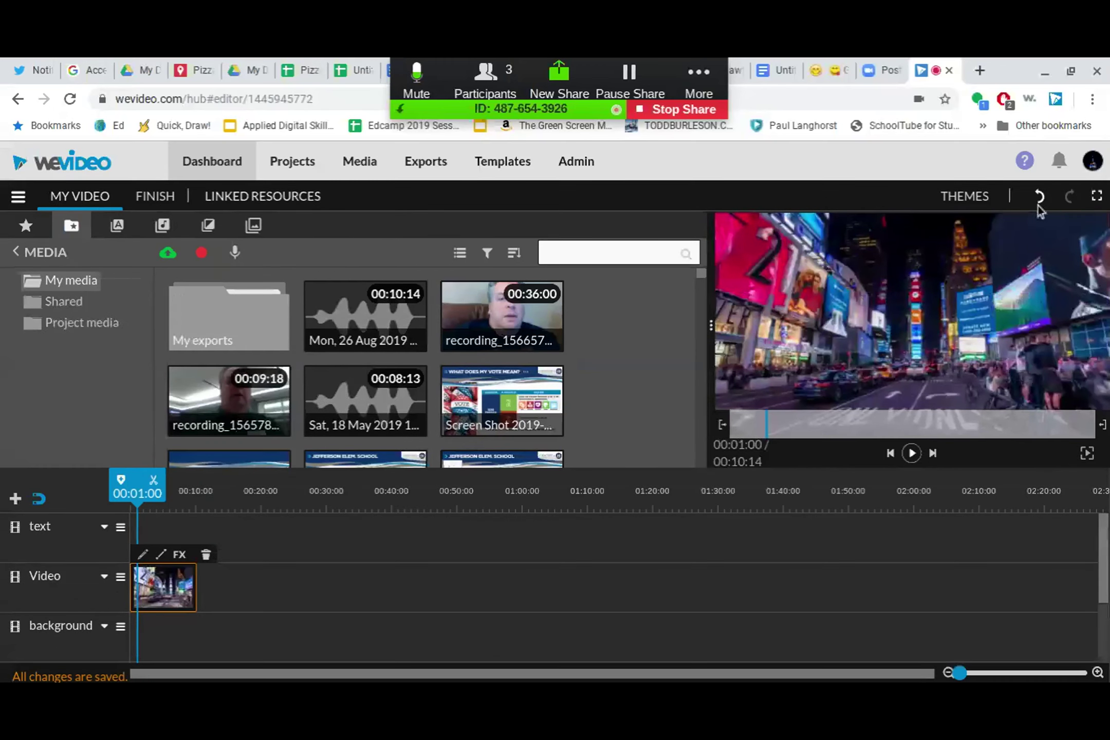
{"action": "left_click", "coordinate": [1095, 200]}
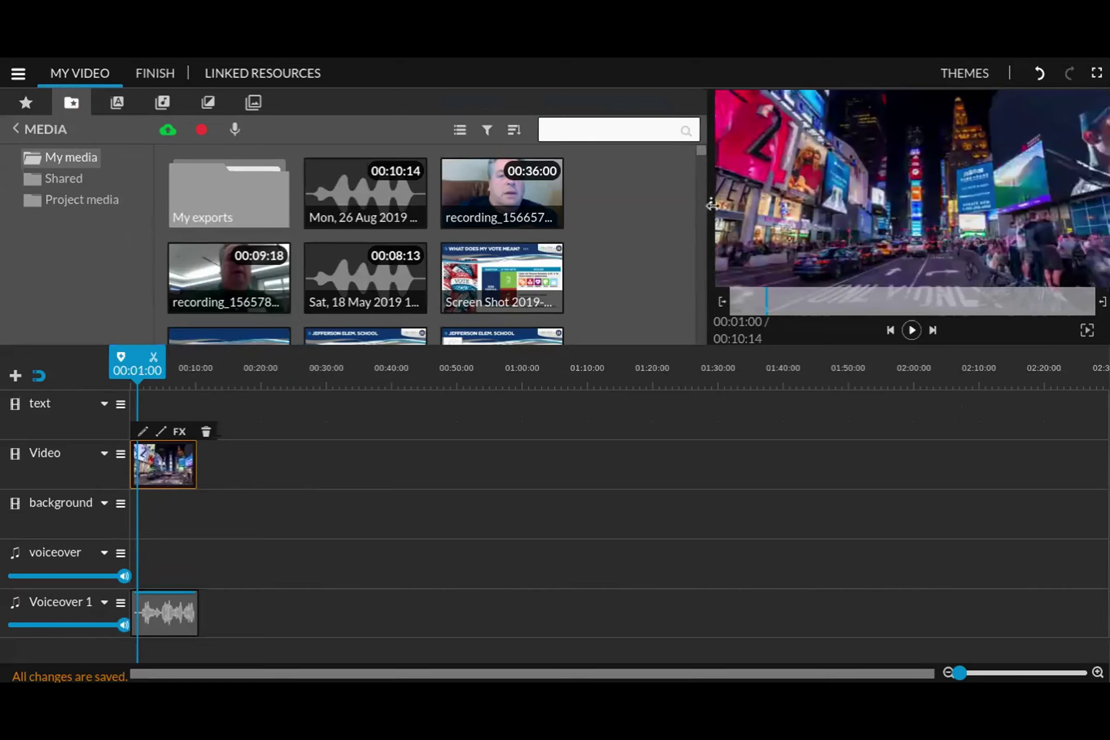
{"action": "left_click_drag", "start_coordinate": [712, 205], "coordinate": [795, 203]}
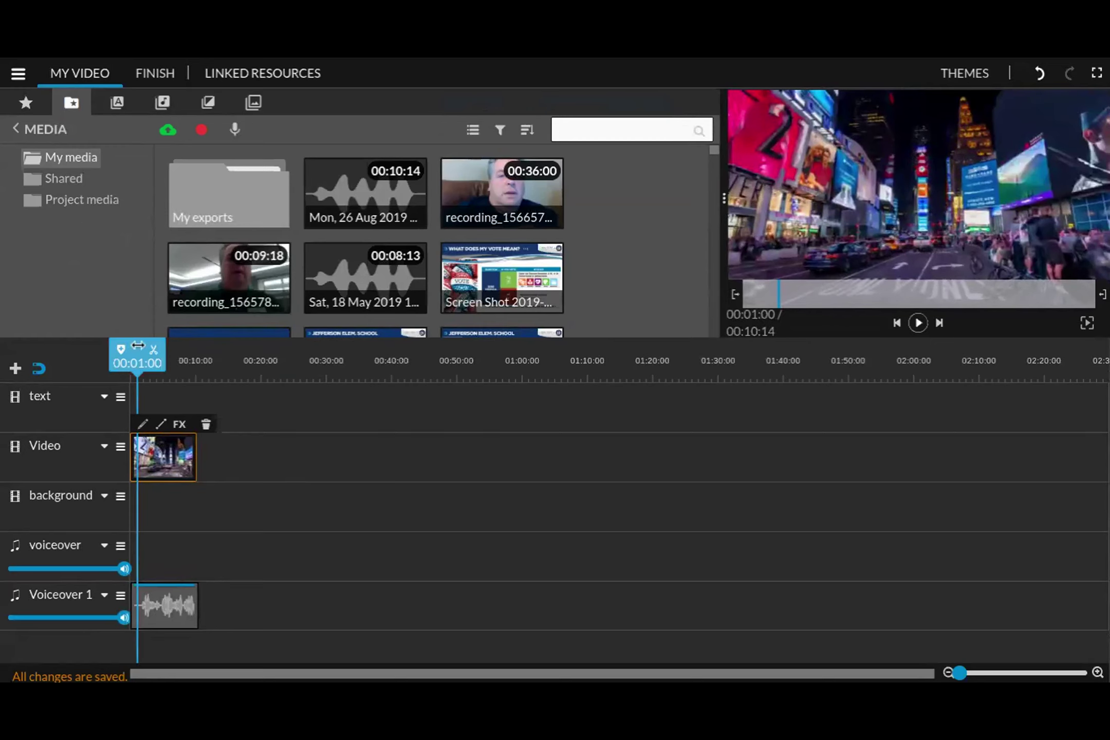
{"action": "left_click_drag", "start_coordinate": [139, 351], "coordinate": [126, 352]}
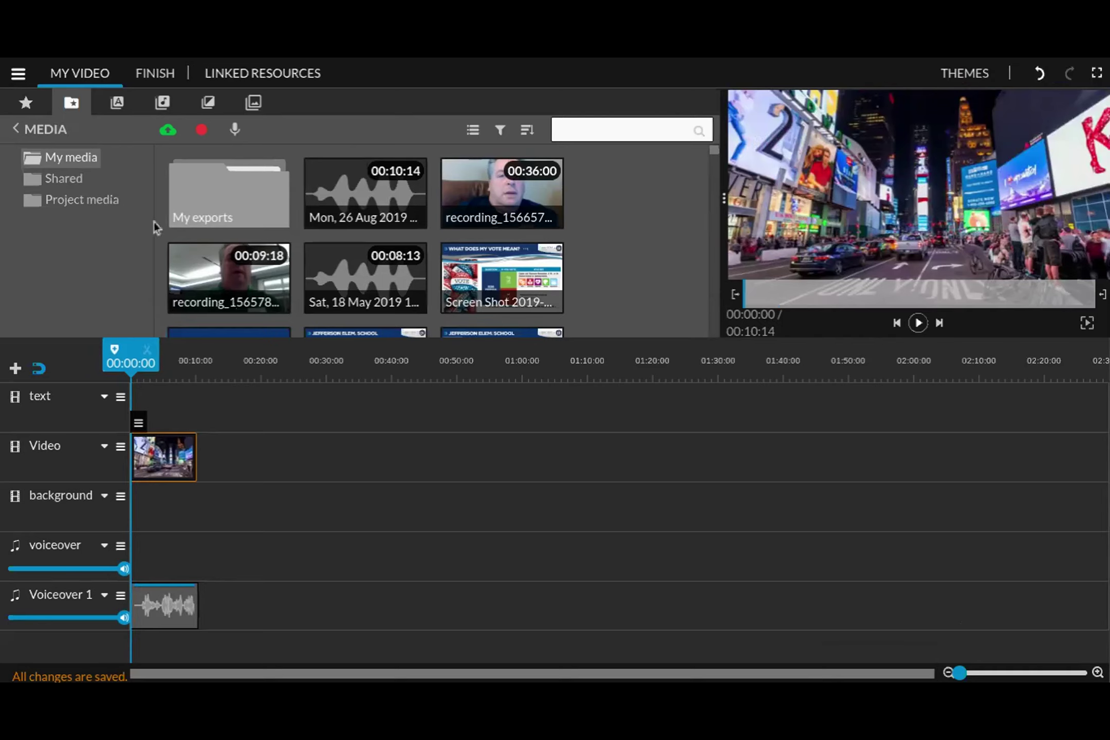
Search the stock library for "new york city" and place the Sweeping New York City aerial clip directly after the Times Square clip on the Video track
{"action": "left_click", "coordinate": [27, 105]}
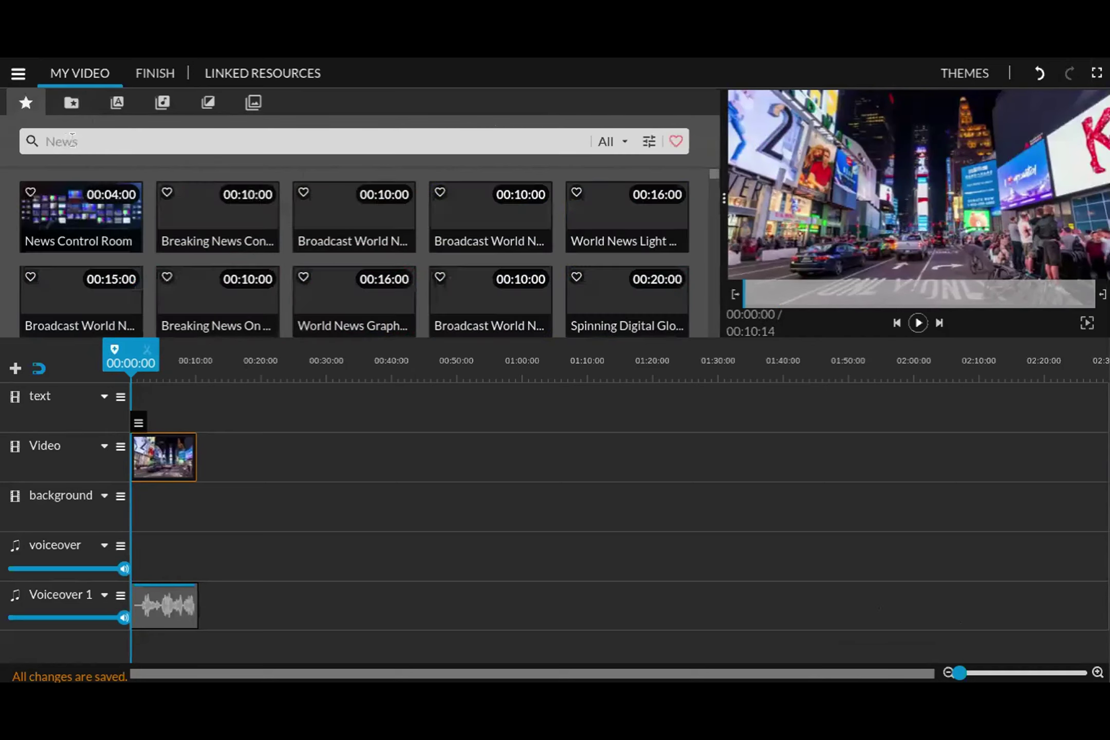
{"action": "left_click", "coordinate": [72, 138]}
{"action": "type", "text": "new yrok"}
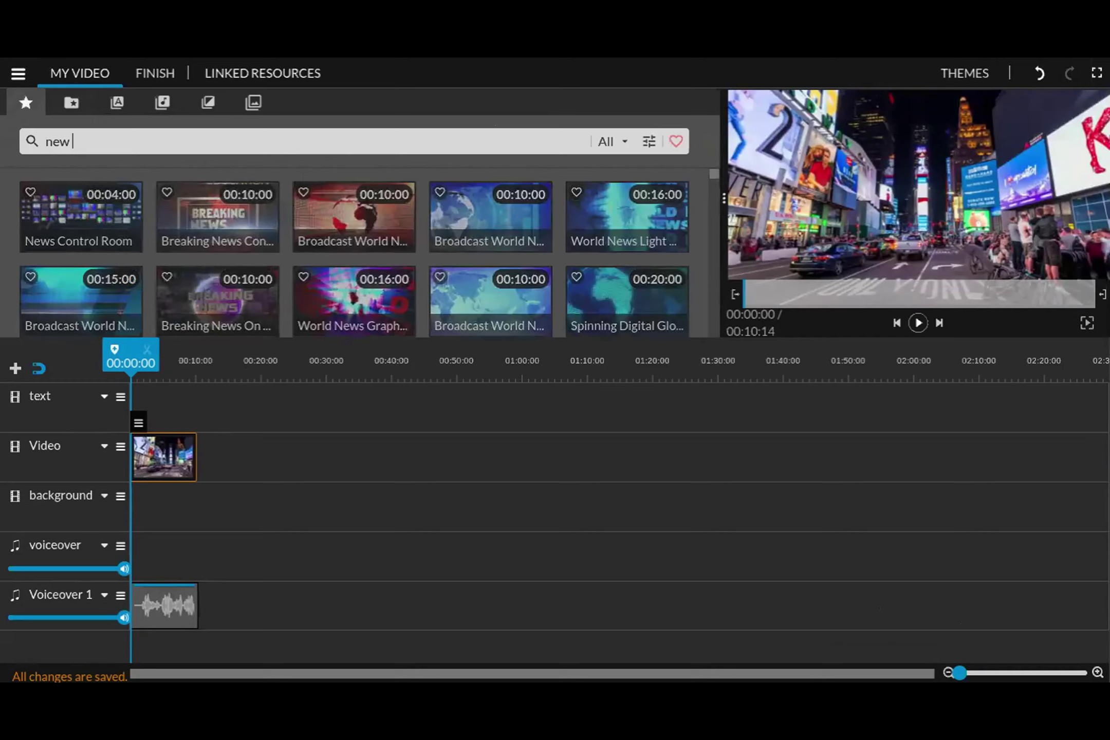
{"action": "key", "text": "BackSpace"}
{"action": "key", "text": "BackSpace"}
{"action": "key", "text": "BackSpace"}
{"action": "type", "text": "ork city"}
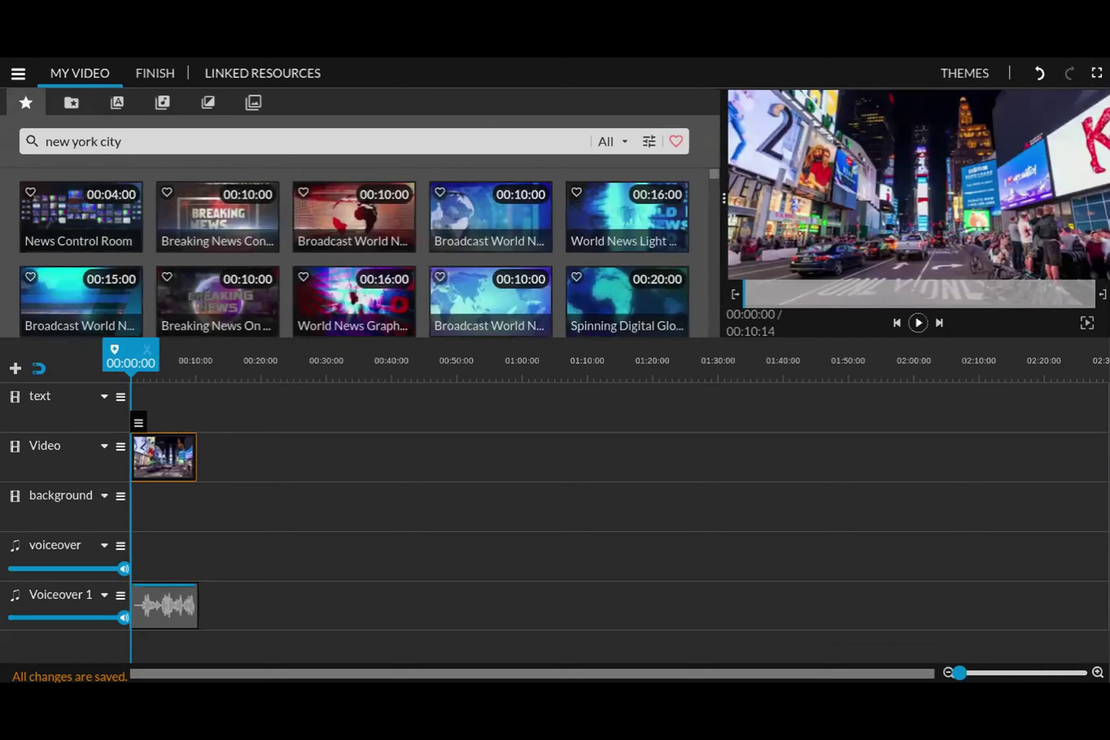
{"action": "key", "text": "Return"}
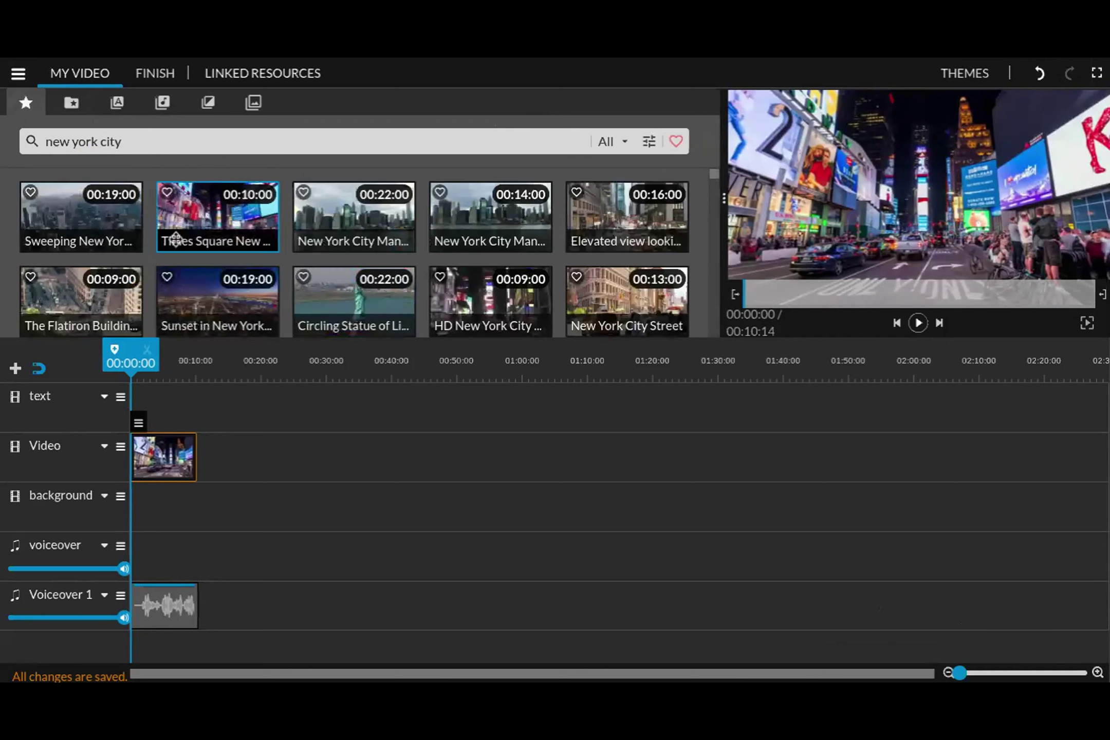
{"action": "left_click_drag", "start_coordinate": [145, 233], "coordinate": [222, 454]}
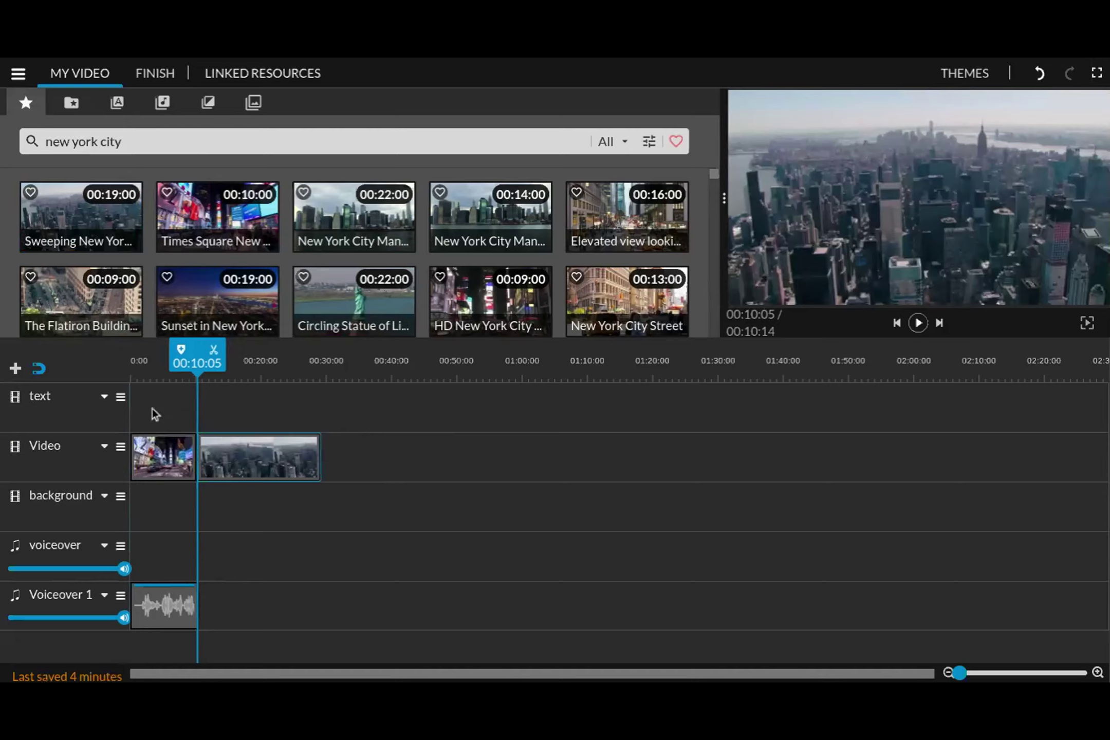
Add a static Basic text title at the start of the text track, above the Times Square clip
{"action": "left_click", "coordinate": [117, 103]}
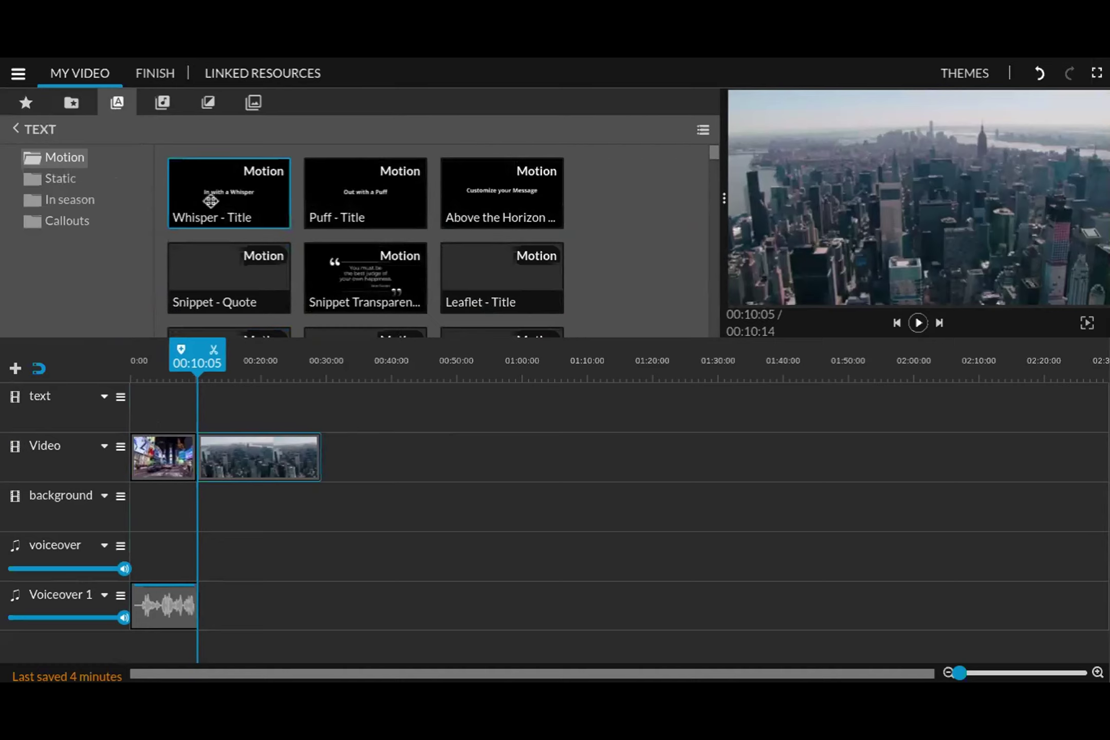
{"action": "left_click", "coordinate": [70, 183]}
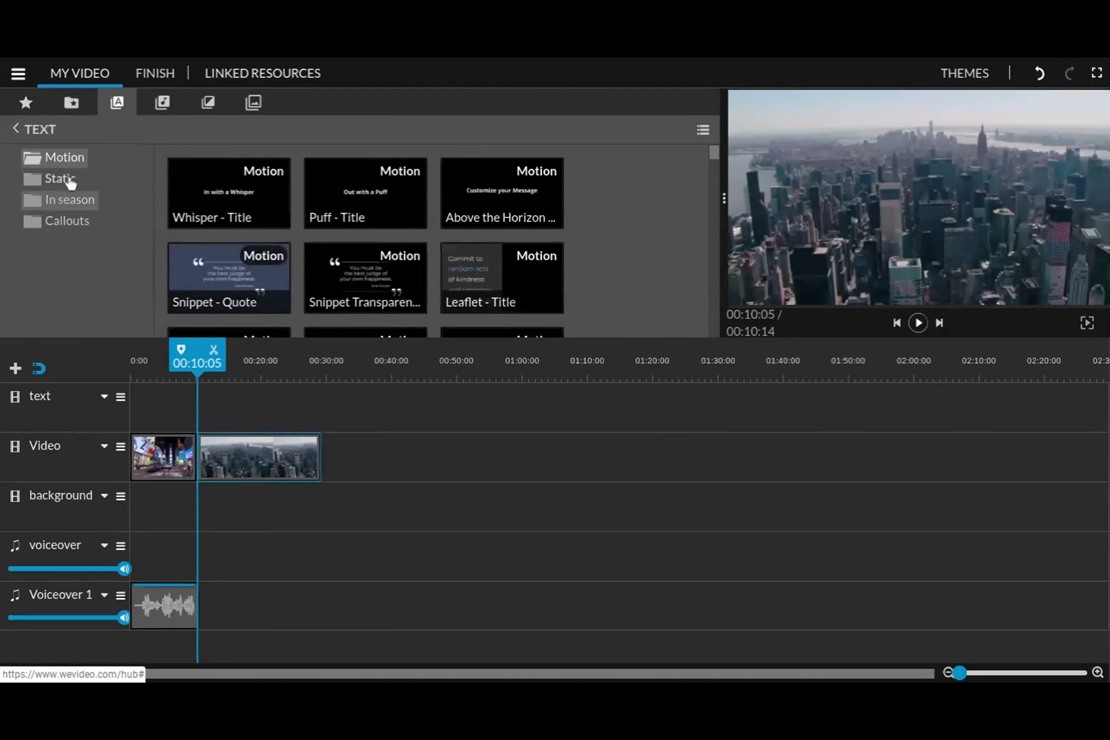
{"action": "left_click_drag", "start_coordinate": [203, 194], "coordinate": [154, 409]}
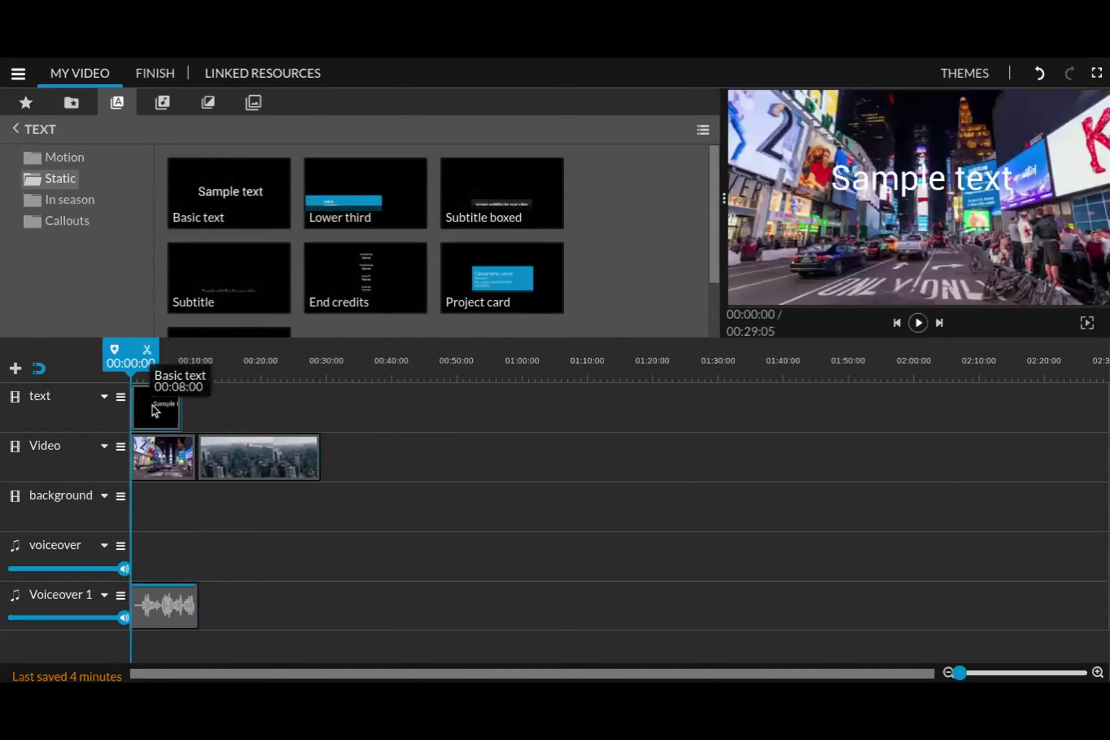
Replace the title's sample text with "New York City" and save the changes
{"action": "left_click", "coordinate": [152, 407]}
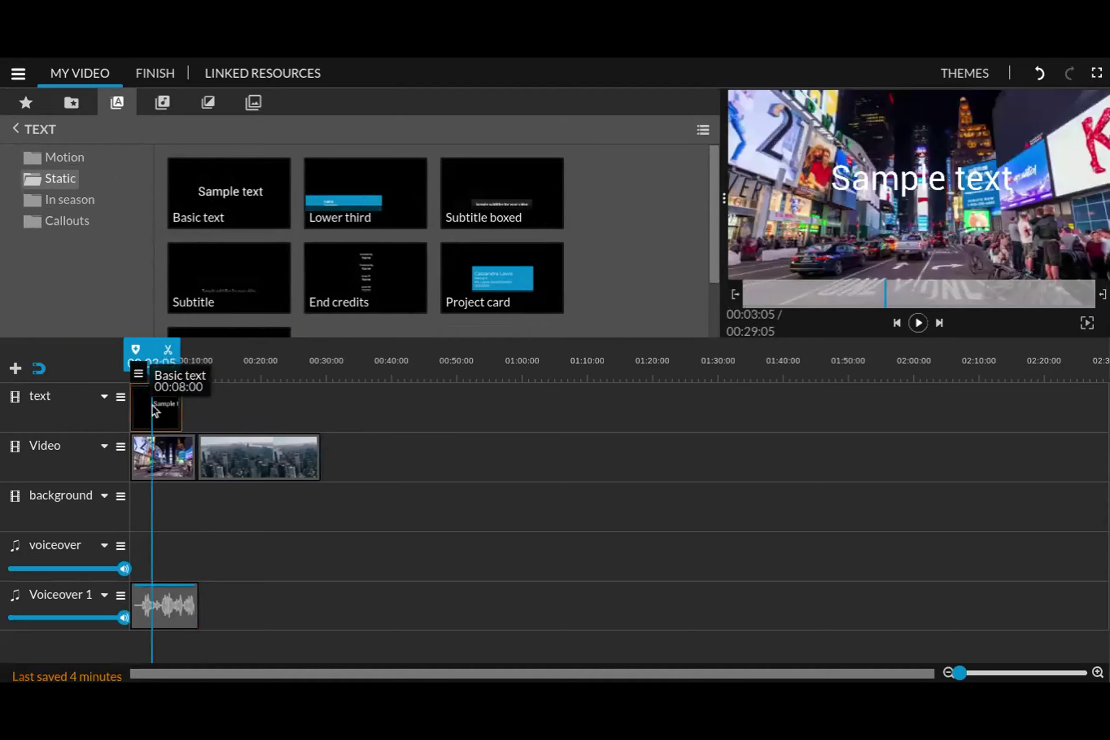
{"action": "double_click", "coordinate": [152, 409]}
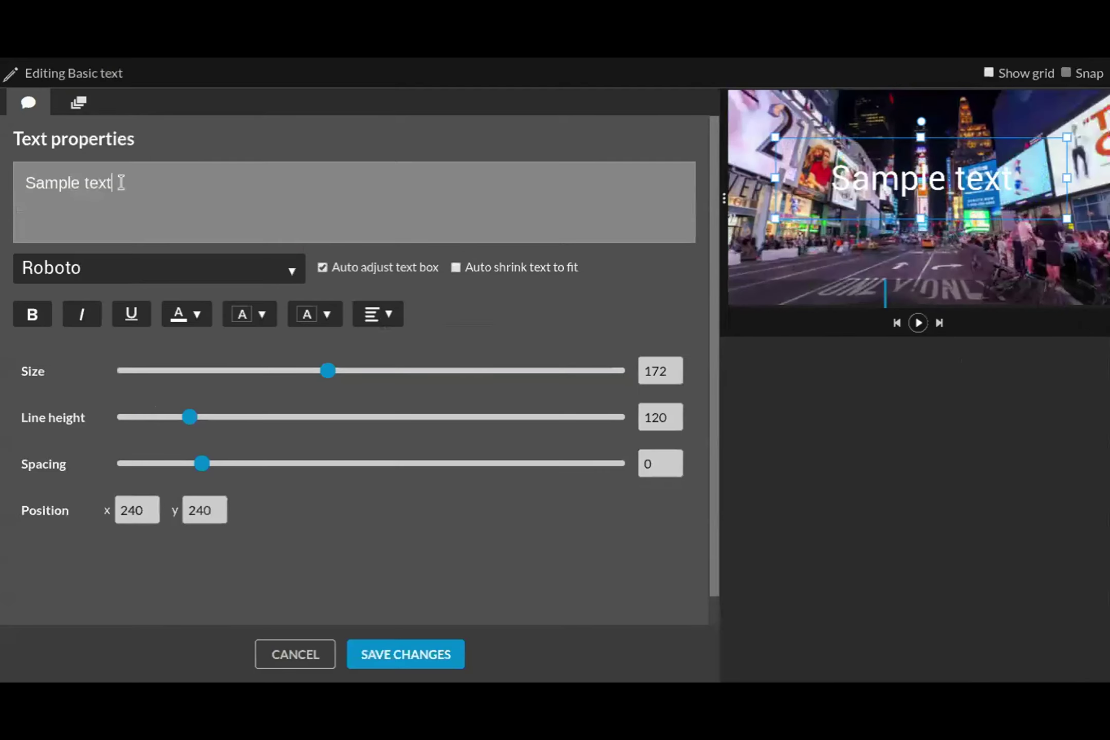
{"action": "left_click_drag", "start_coordinate": [114, 183], "coordinate": [16, 174]}
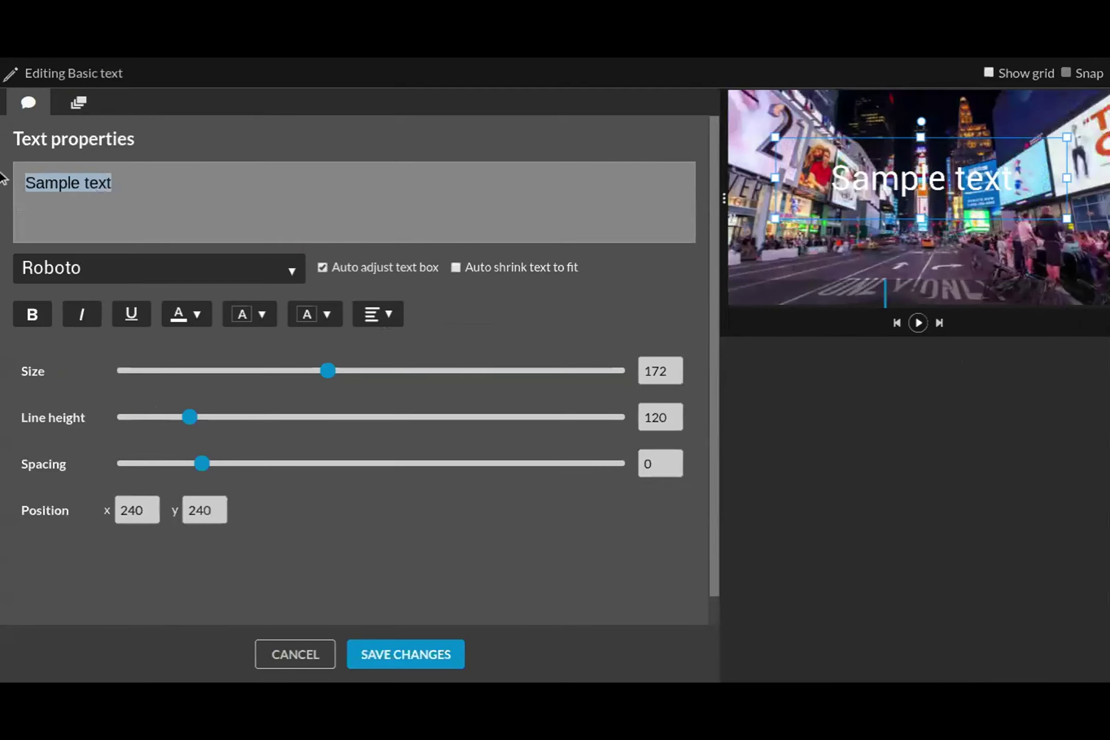
{"action": "type", "text": "New "}
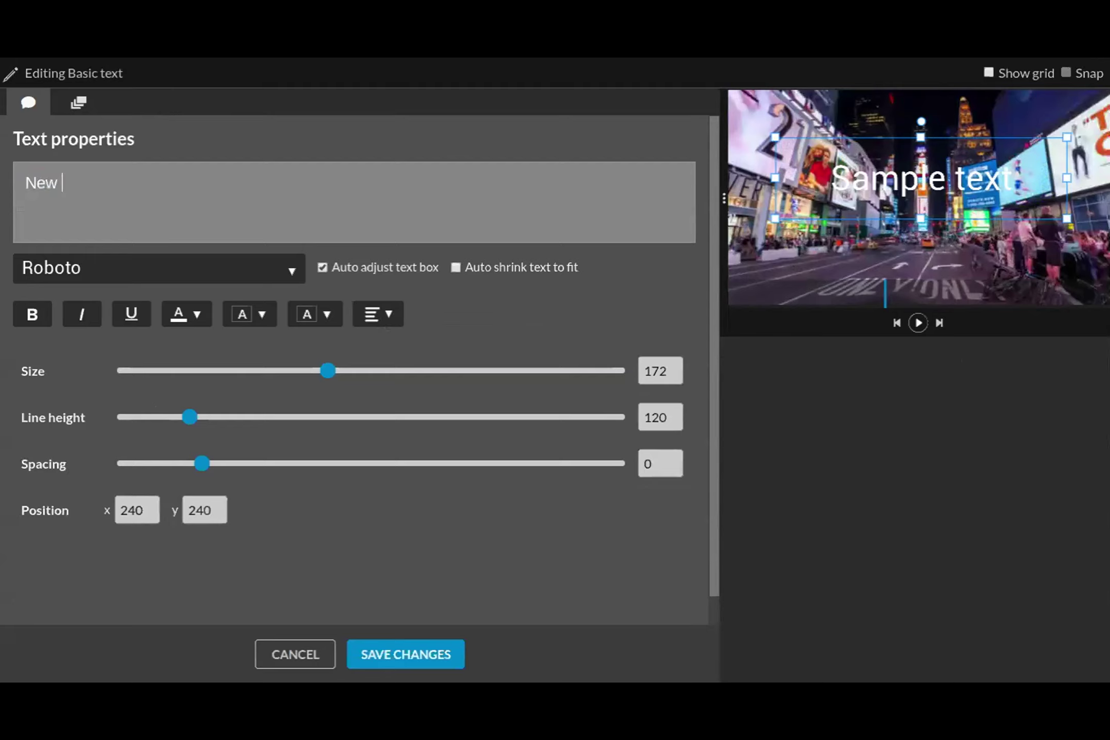
{"action": "type", "text": "York City"}
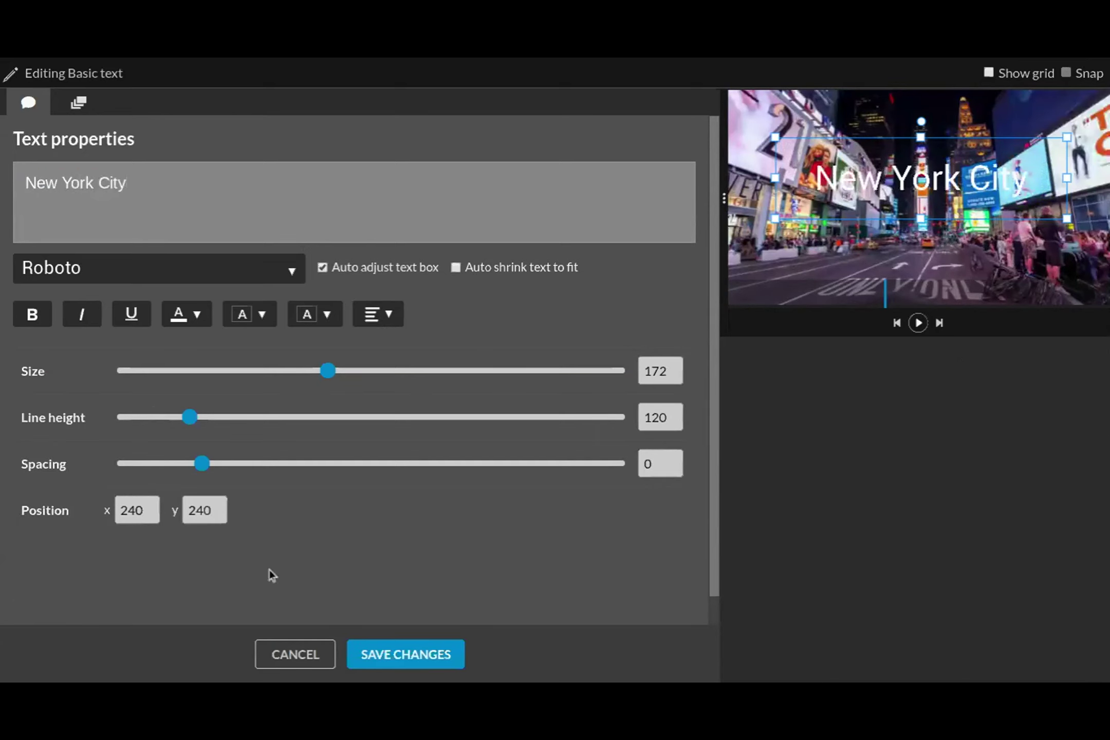
{"action": "left_click", "coordinate": [371, 657]}
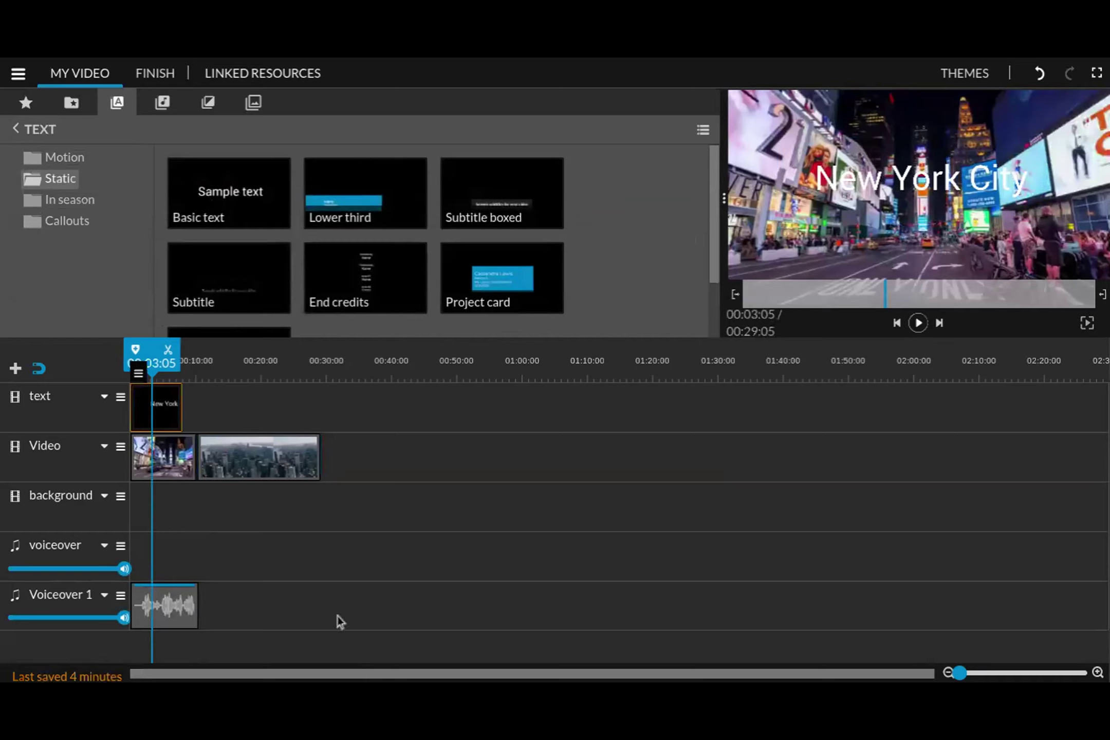
Move the Times Square clip to start at 00:08:00, after the title, and the aerial clip to follow it at 00:18:05
{"action": "left_click", "coordinate": [257, 471]}
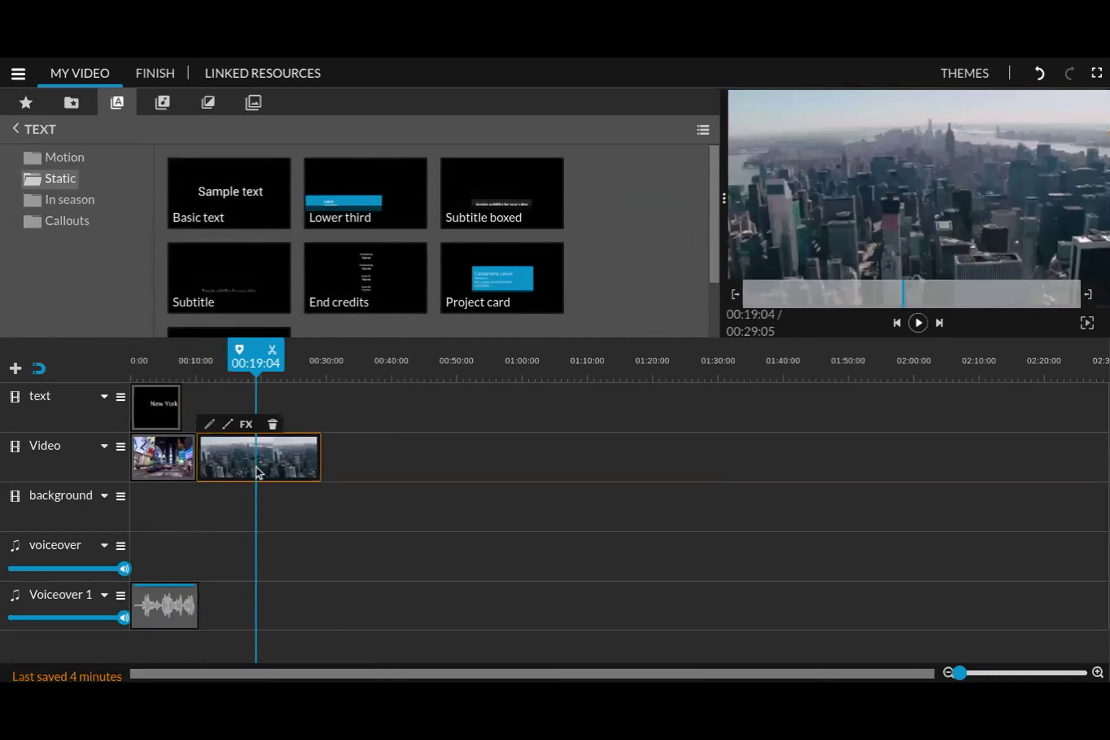
{"action": "left_click_drag", "start_coordinate": [257, 472], "coordinate": [391, 465]}
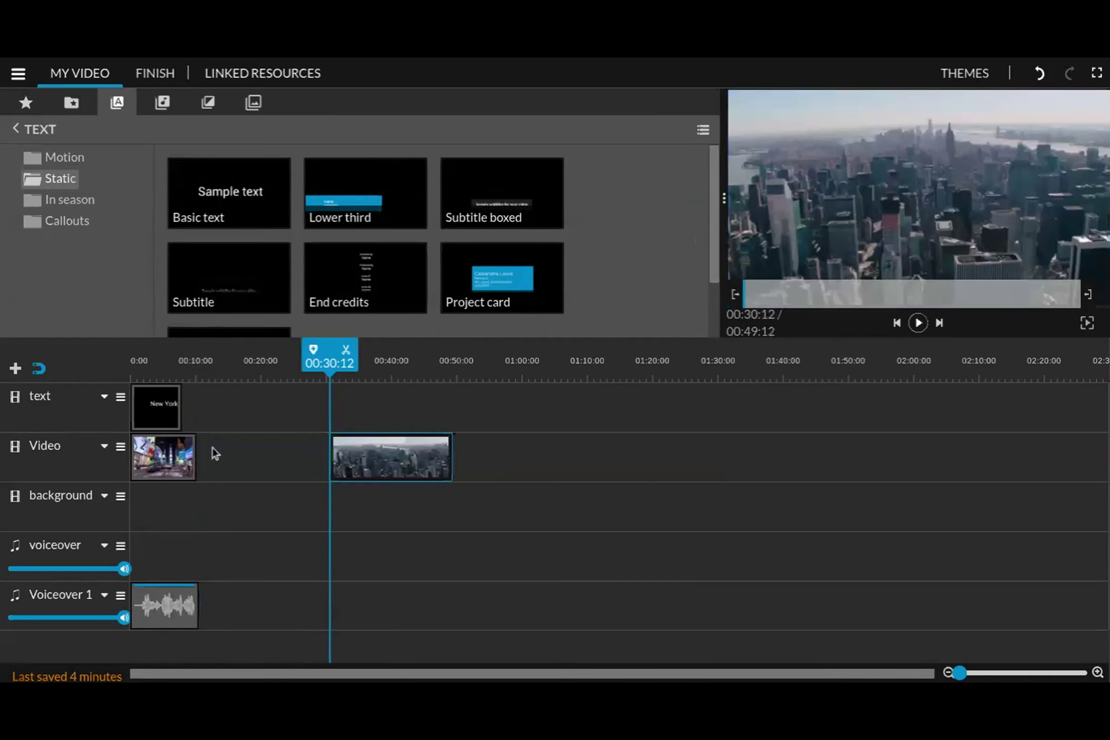
{"action": "left_click", "coordinate": [169, 453]}
{"action": "left_click_drag", "start_coordinate": [169, 452], "coordinate": [221, 450]}
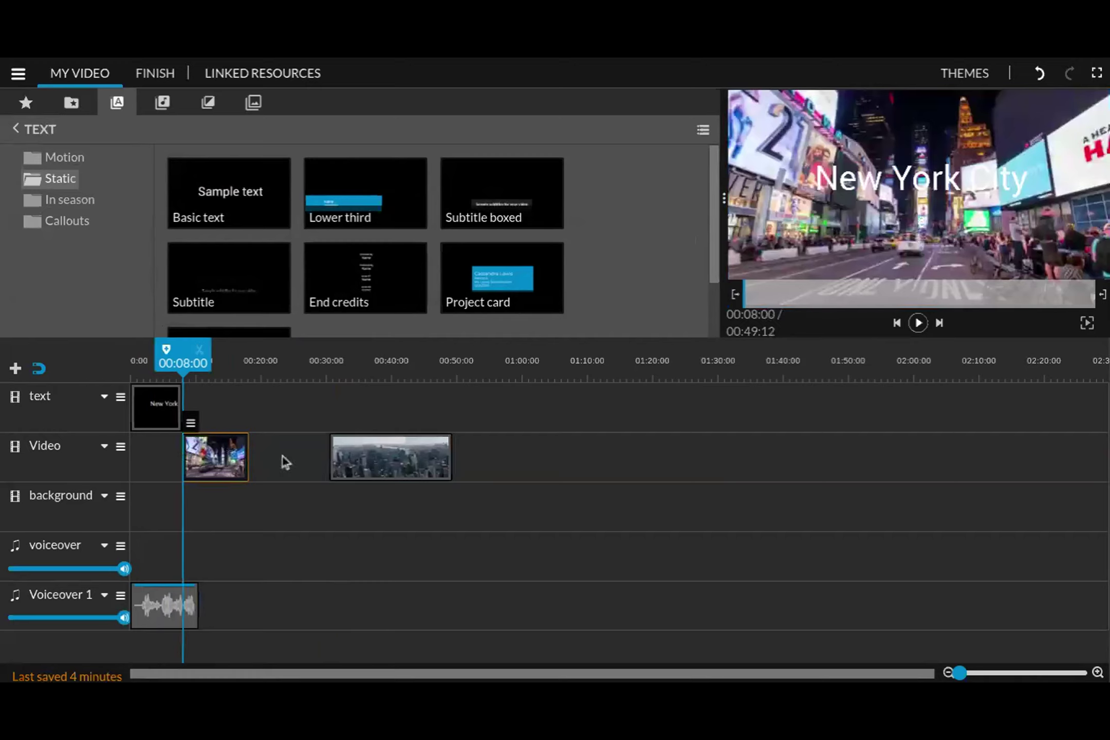
{"action": "left_click_drag", "start_coordinate": [346, 462], "coordinate": [265, 463]}
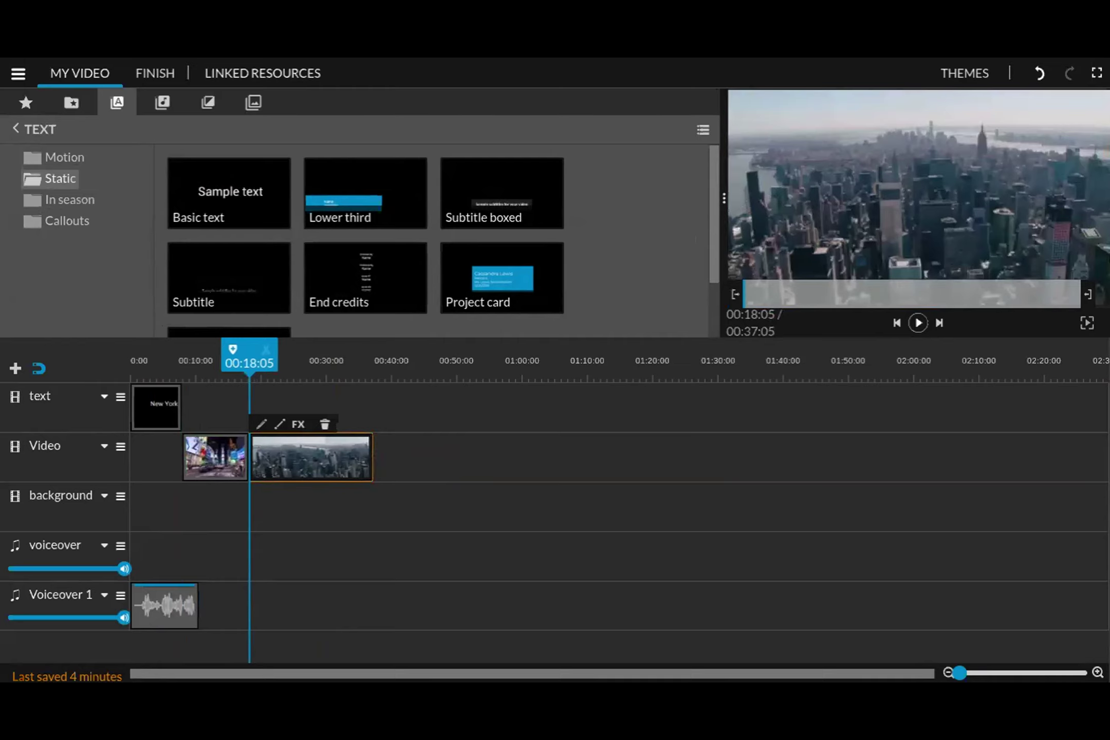
Move the Times Square clip back under the title near the timeline start and place the aerial clip right behind it at 00:10:14
{"action": "left_click_drag", "start_coordinate": [213, 453], "coordinate": [161, 454]}
{"action": "left_click_drag", "start_coordinate": [262, 460], "coordinate": [213, 463]}
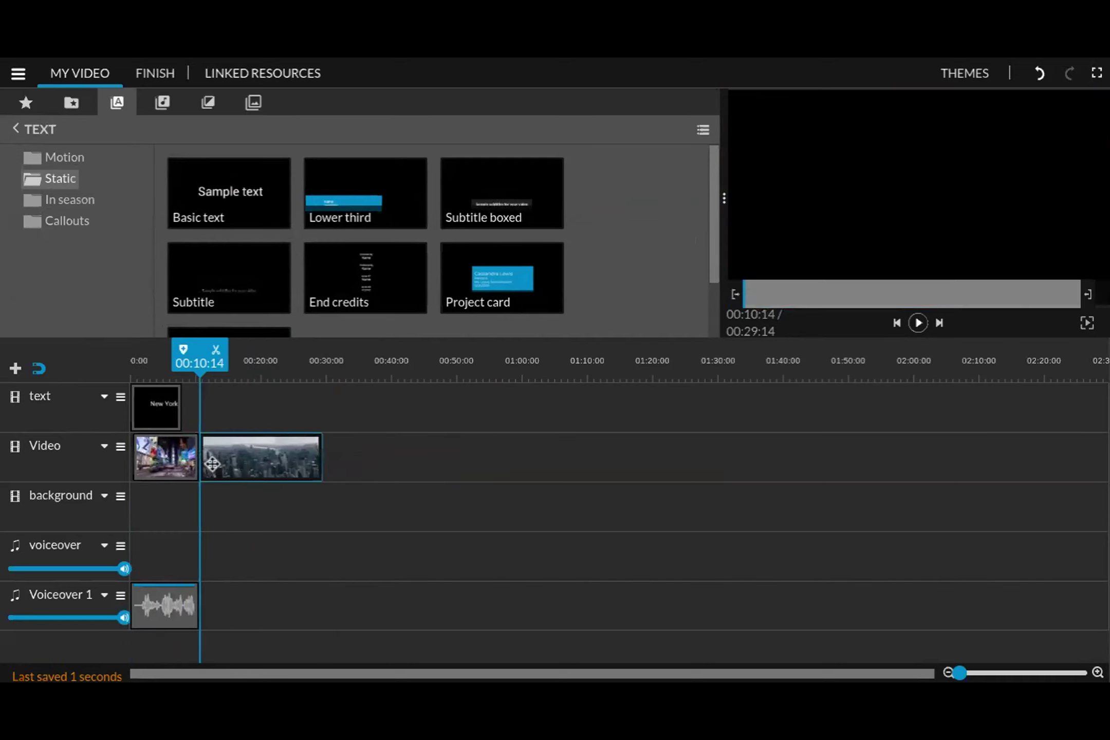
{"action": "left_click", "coordinate": [161, 457]}
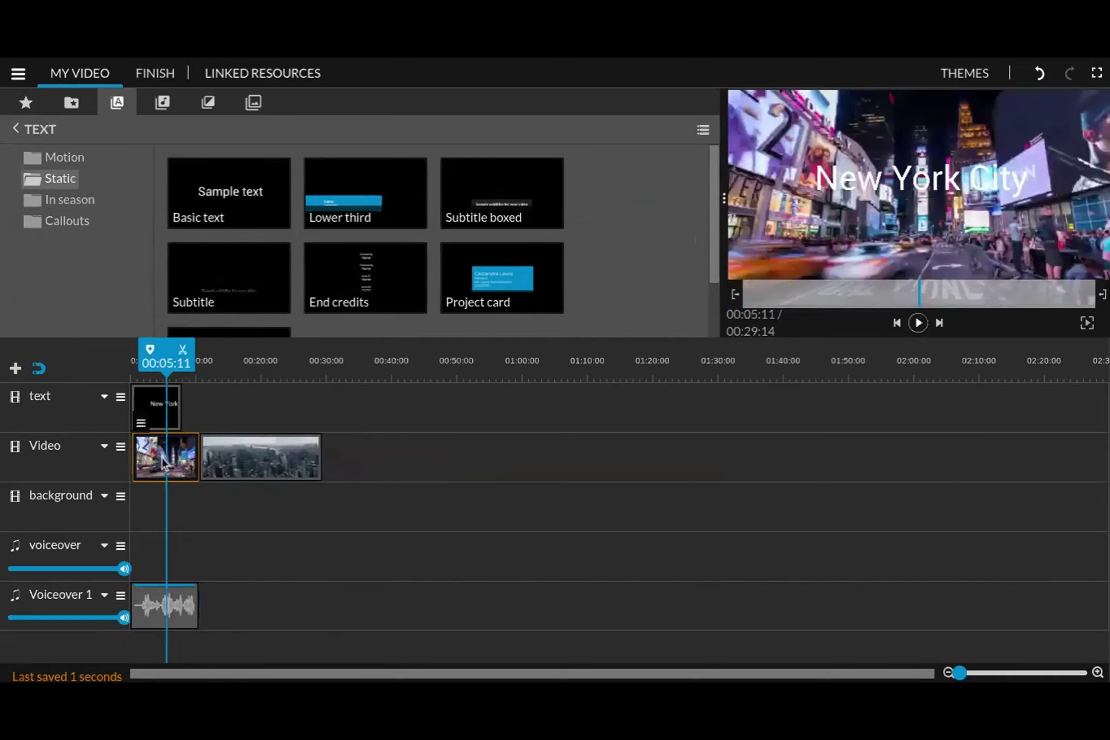
{"action": "left_click", "coordinate": [382, 452]}
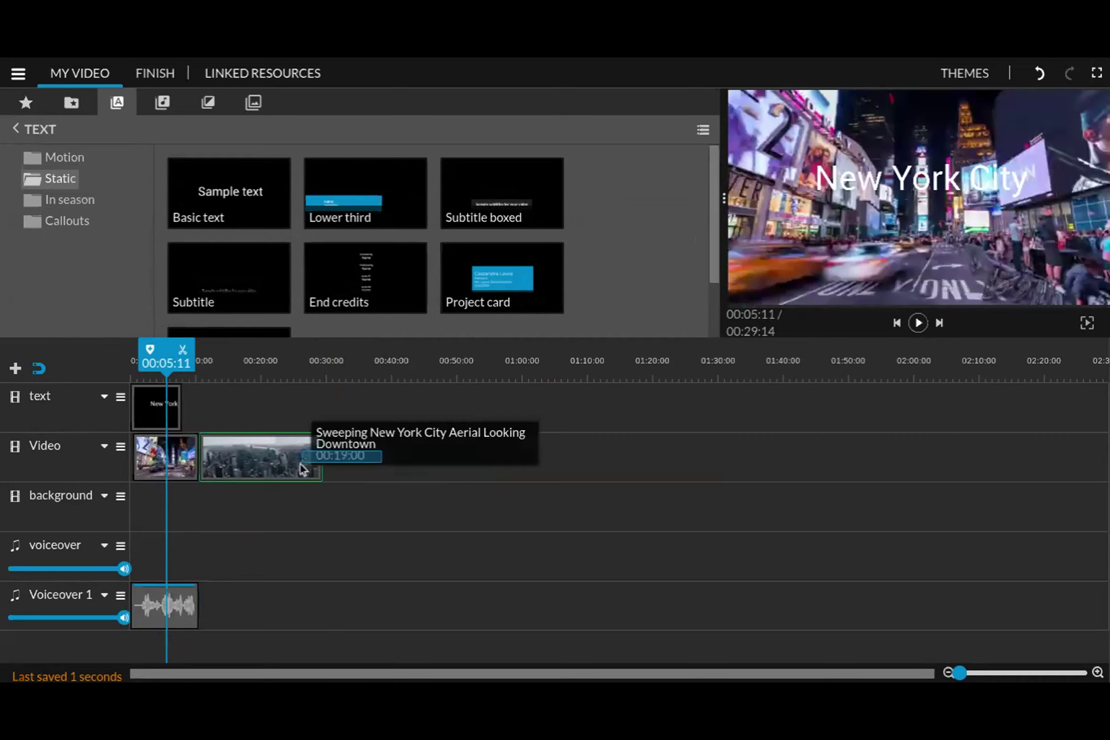
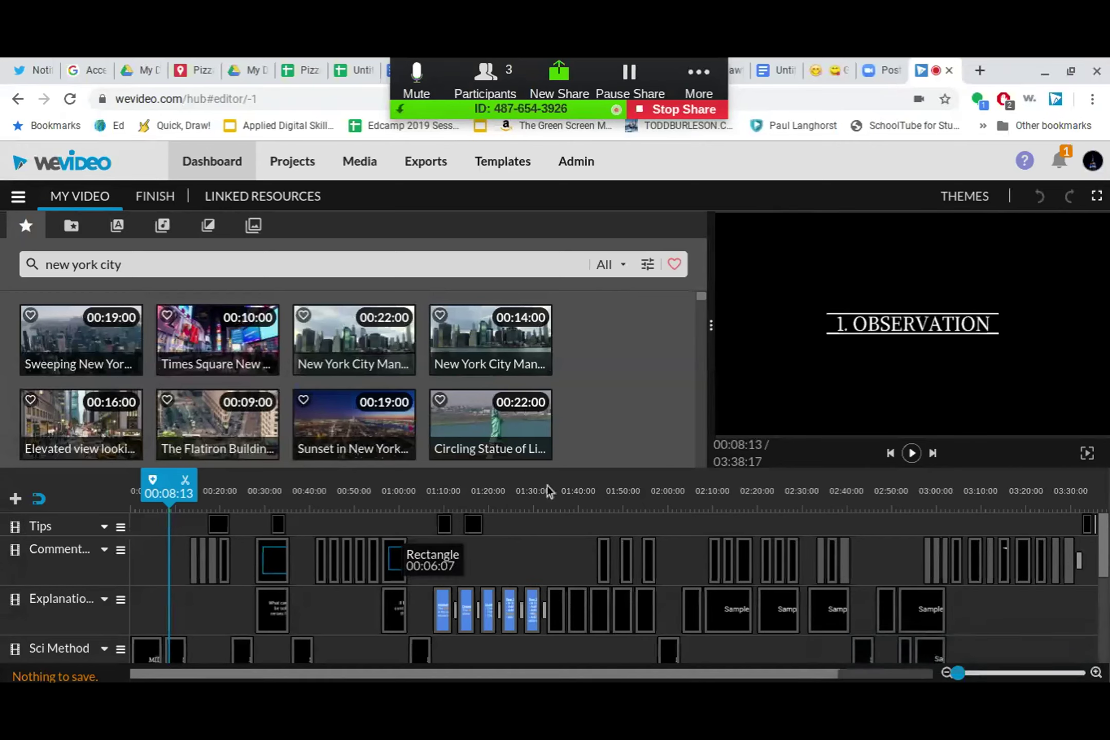
Show the editor in full screen and switch the science video from Timeline to Storyboard mode
{"action": "left_click", "coordinate": [1095, 196]}
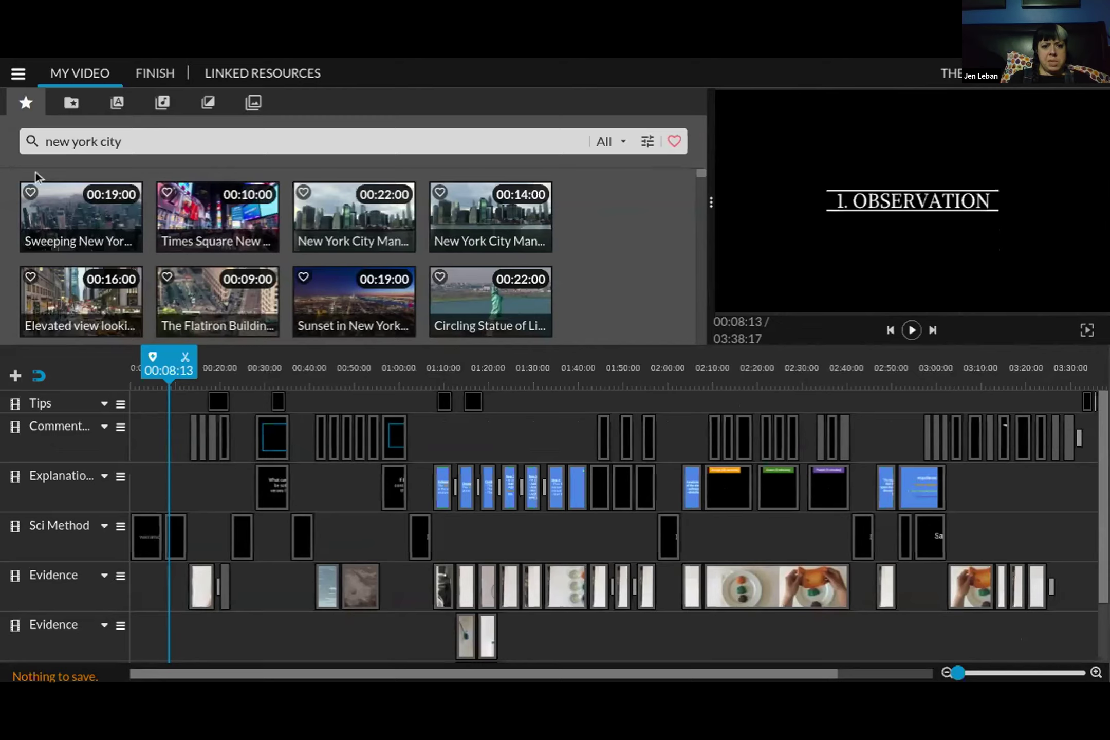
{"action": "left_click", "coordinate": [18, 76]}
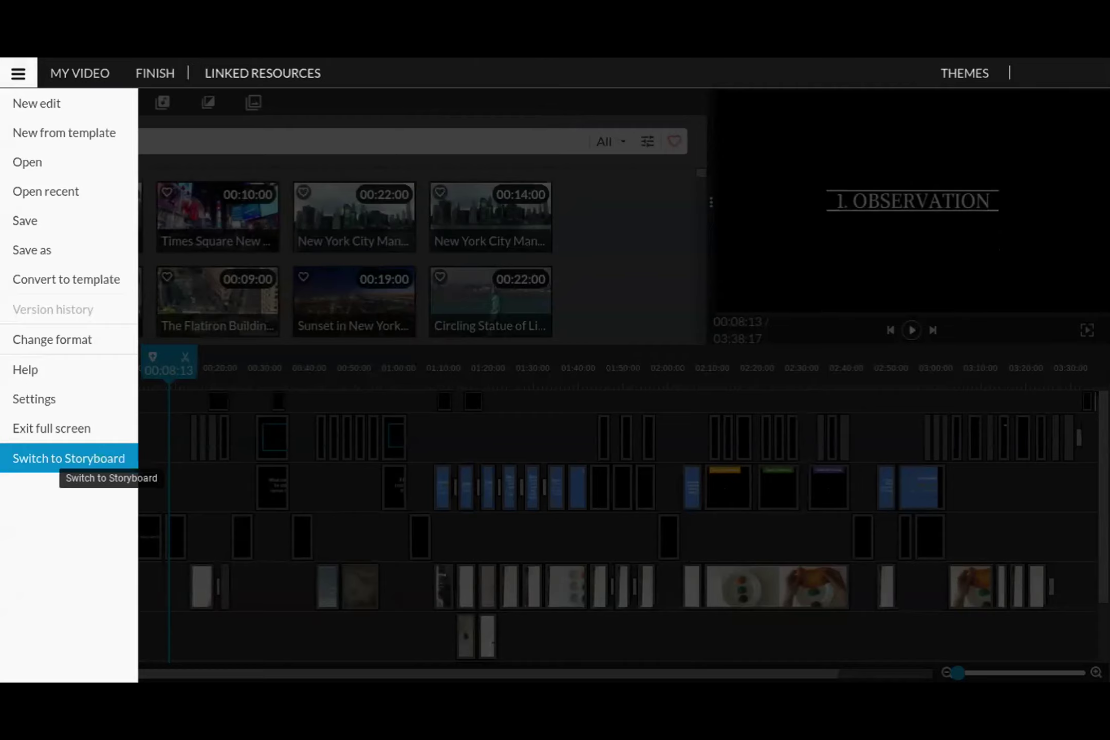
{"action": "left_click", "coordinate": [53, 463]}
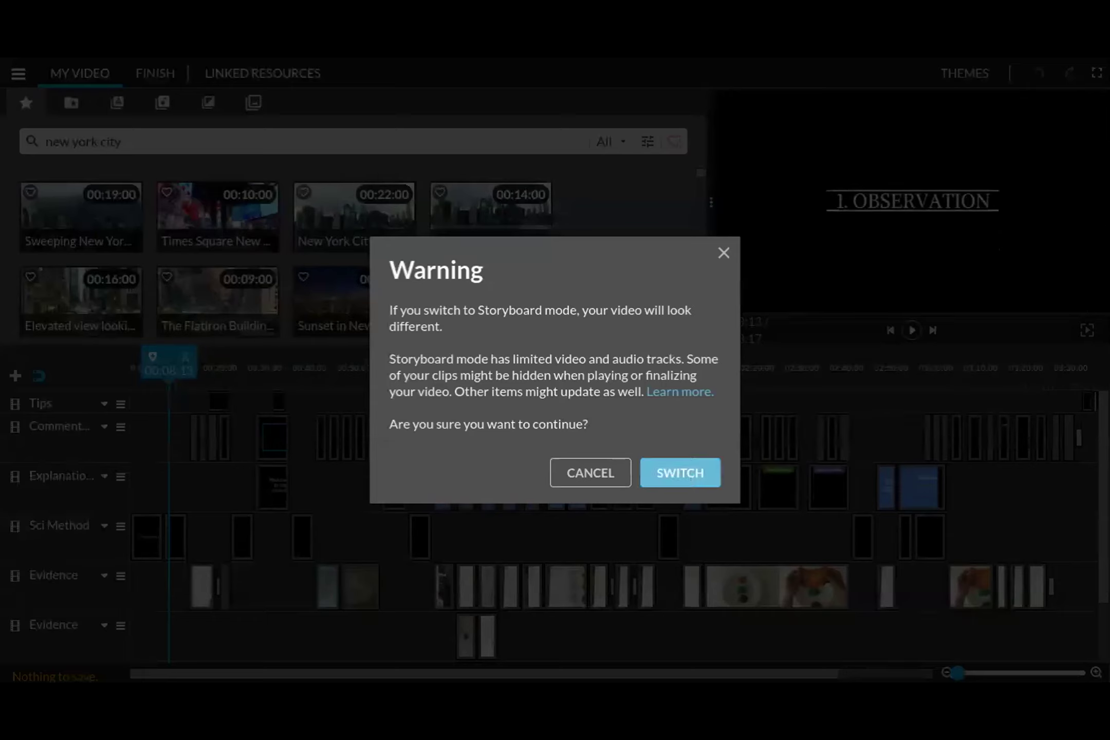
{"action": "left_click", "coordinate": [675, 475]}
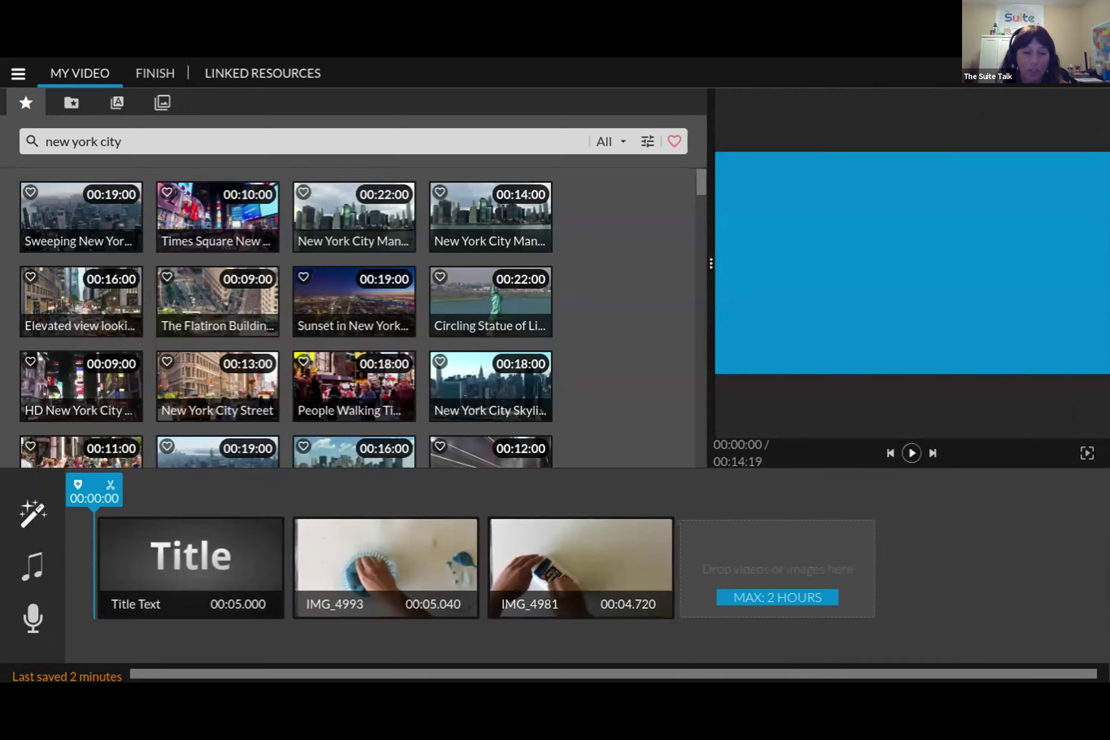
Preview the storyboard up to the IMG_4993 clip and switch the video back to Timeline mode
{"action": "key", "text": "space"}
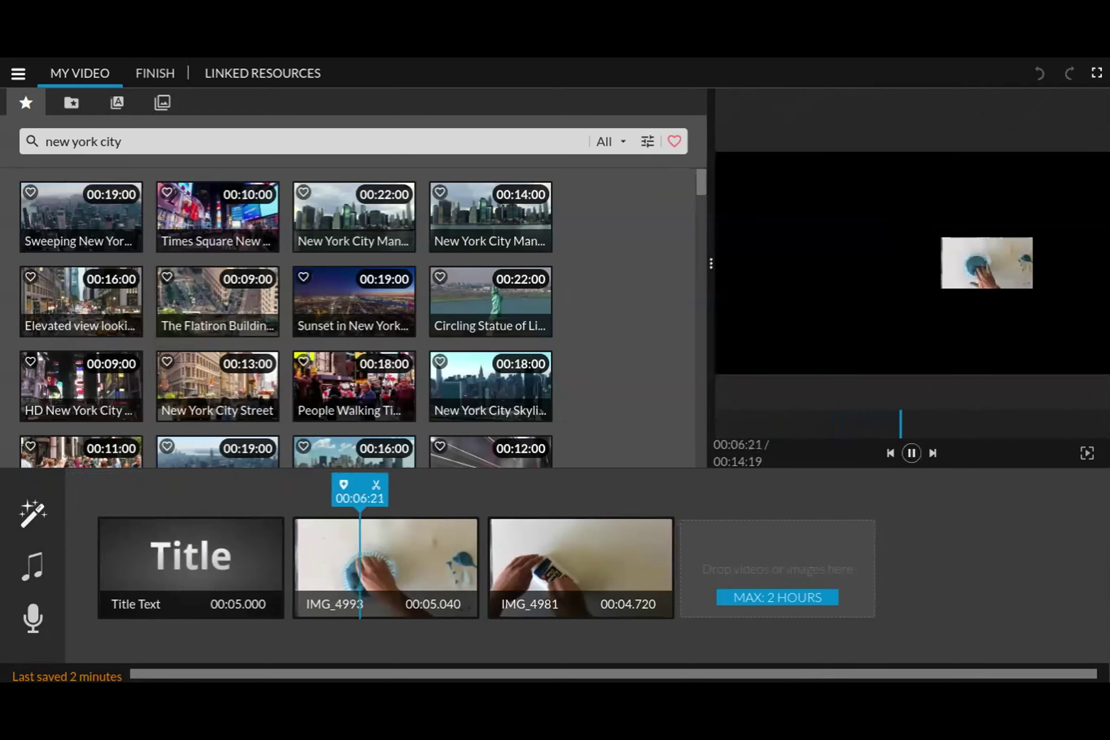
{"action": "left_click", "coordinate": [359, 565]}
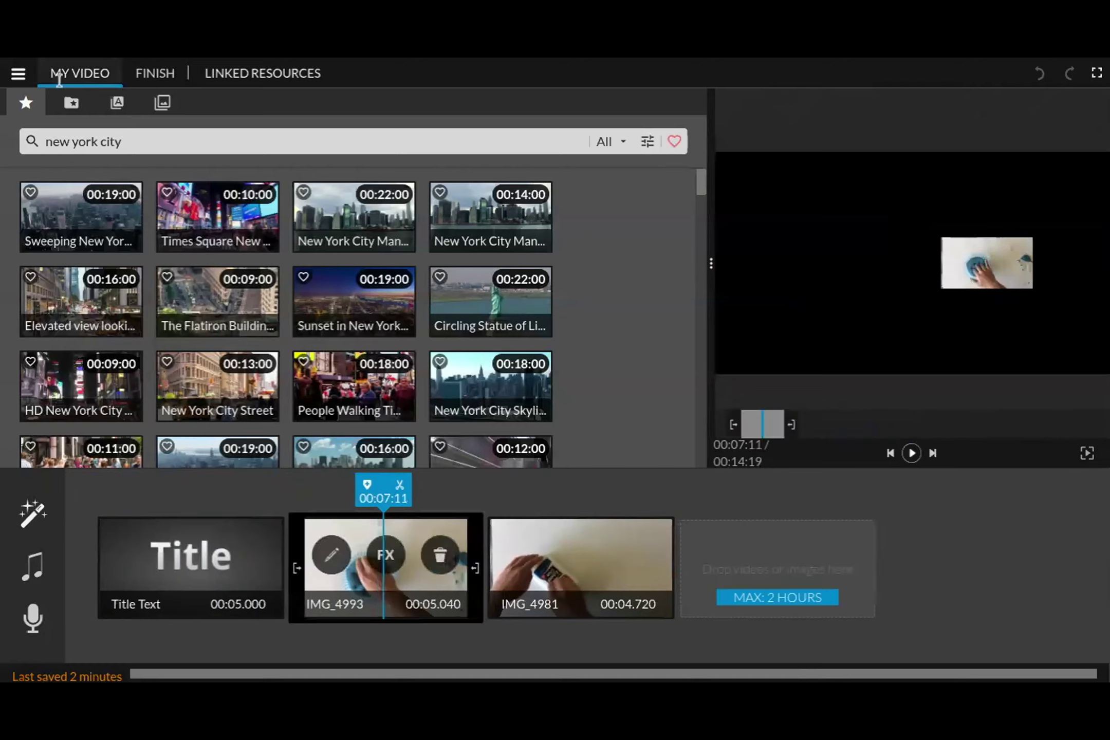
{"action": "left_click", "coordinate": [18, 73]}
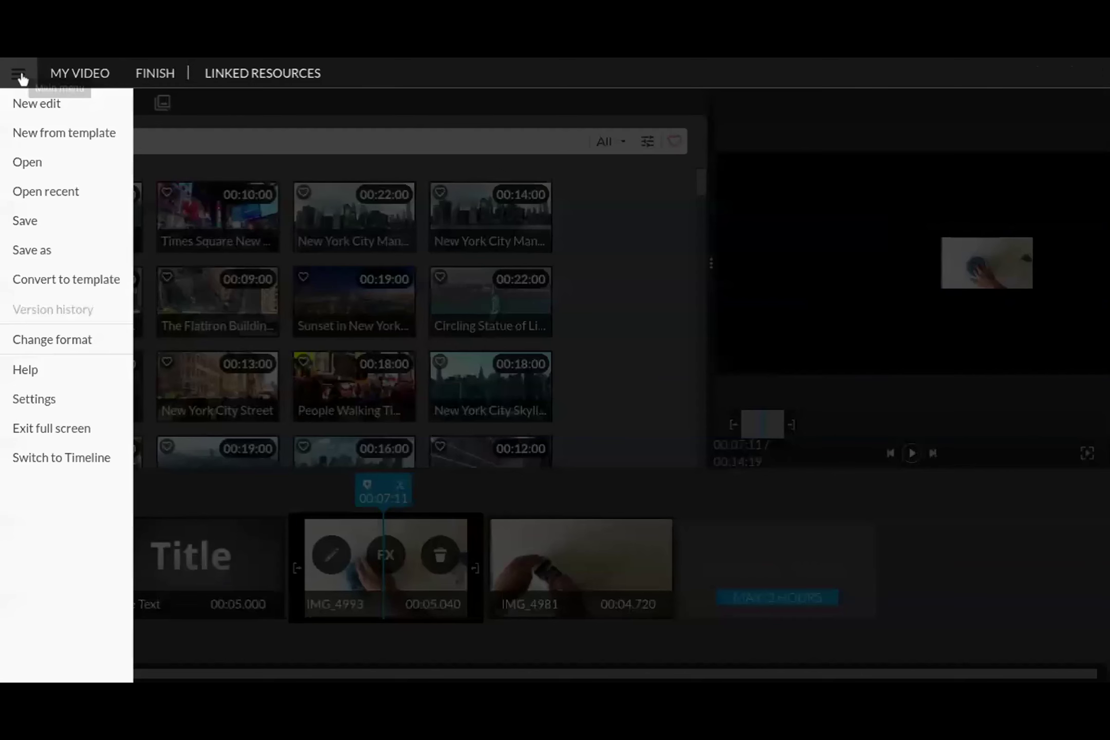
{"action": "left_click", "coordinate": [46, 458]}
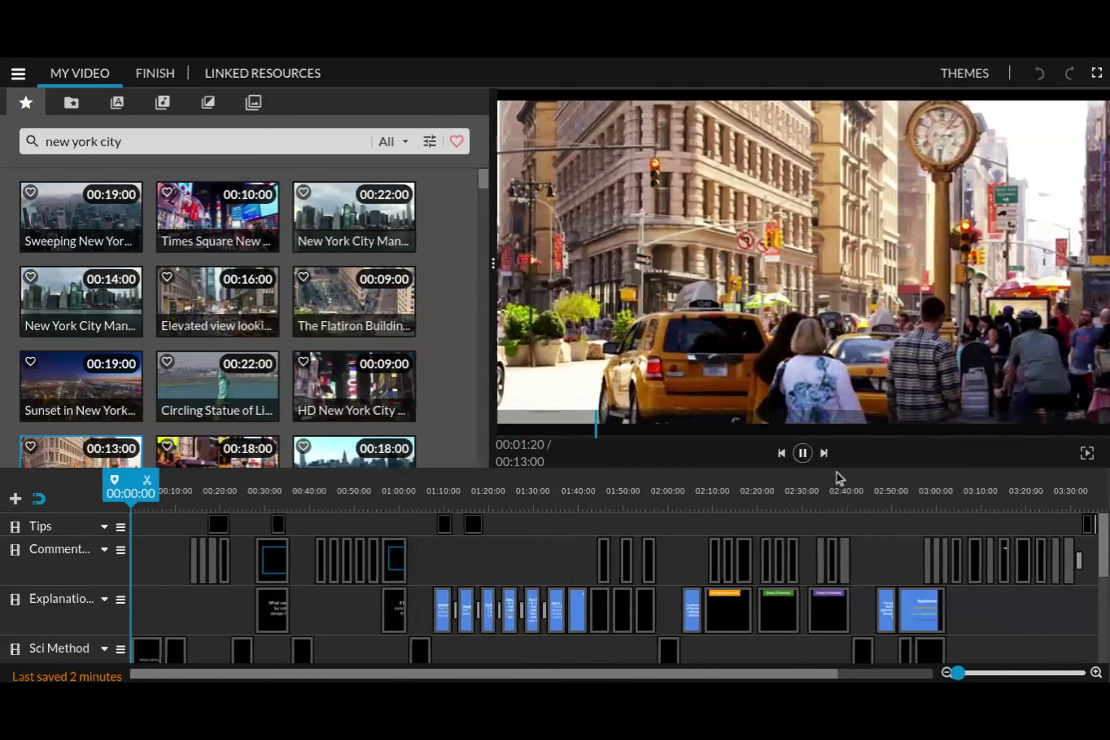
Stop the street clip preview and examine the tracks and clips along the timeline at different zoom levels
{"action": "left_click", "coordinate": [802, 453]}
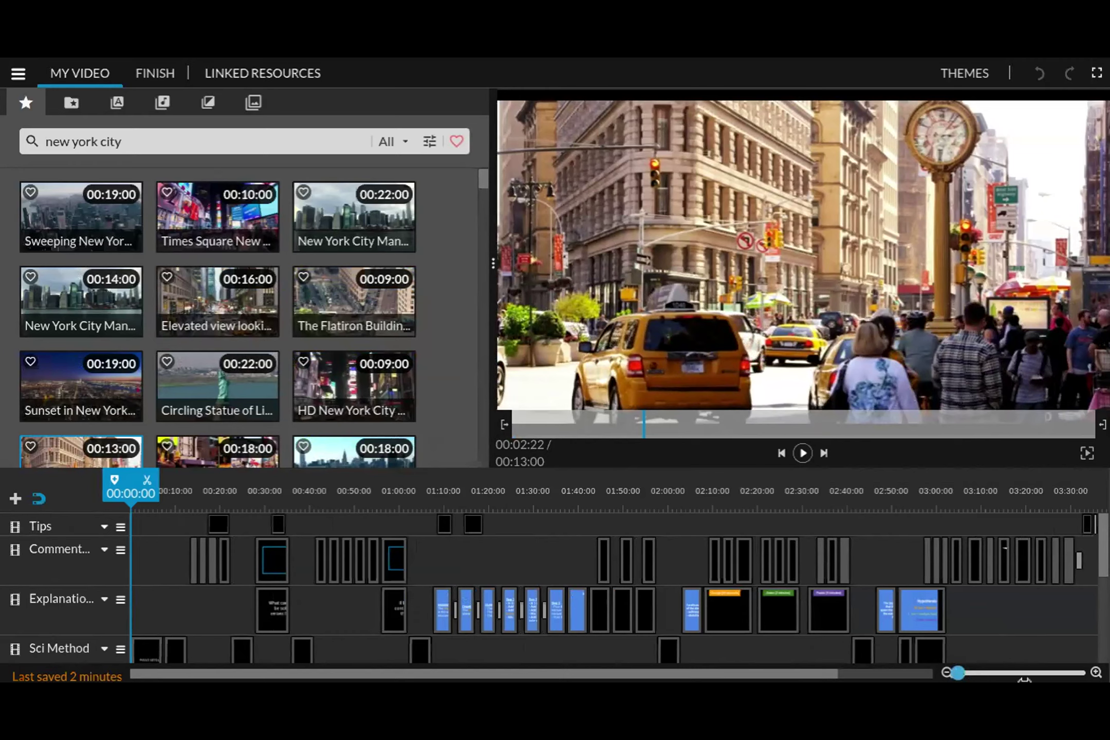
{"action": "scroll", "coordinate": [948, 512], "scroll_direction": "up", "scroll_amount": 2}
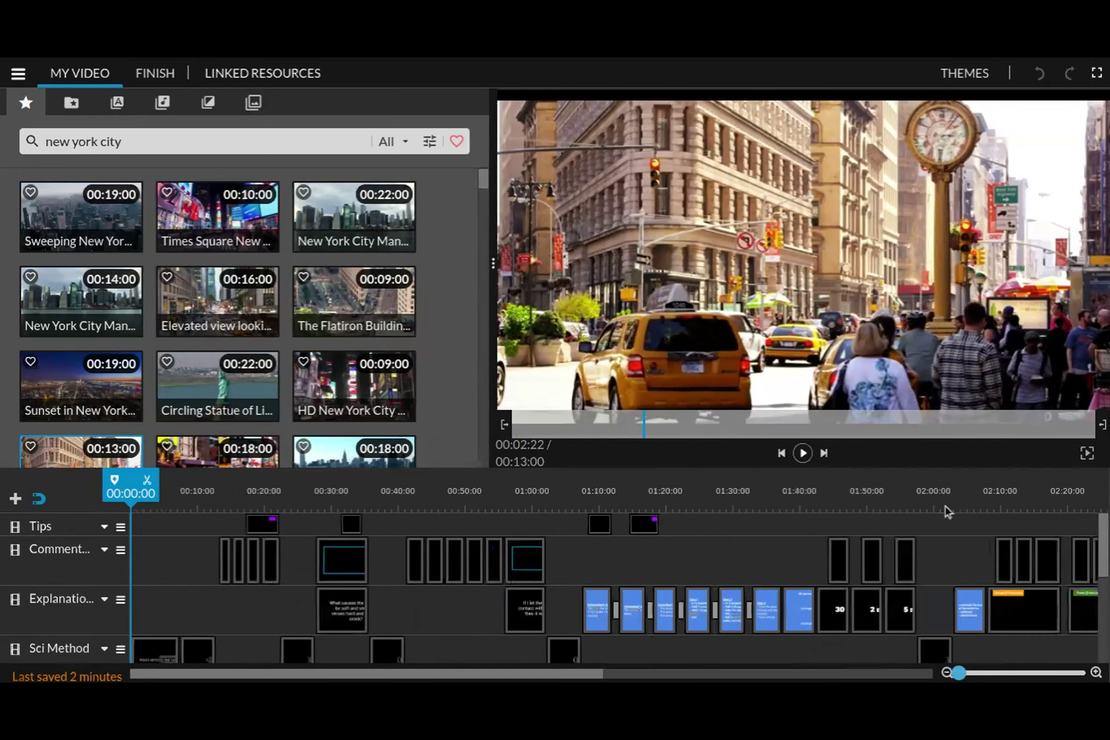
{"action": "scroll", "coordinate": [961, 674], "scroll_direction": "up", "scroll_amount": 3}
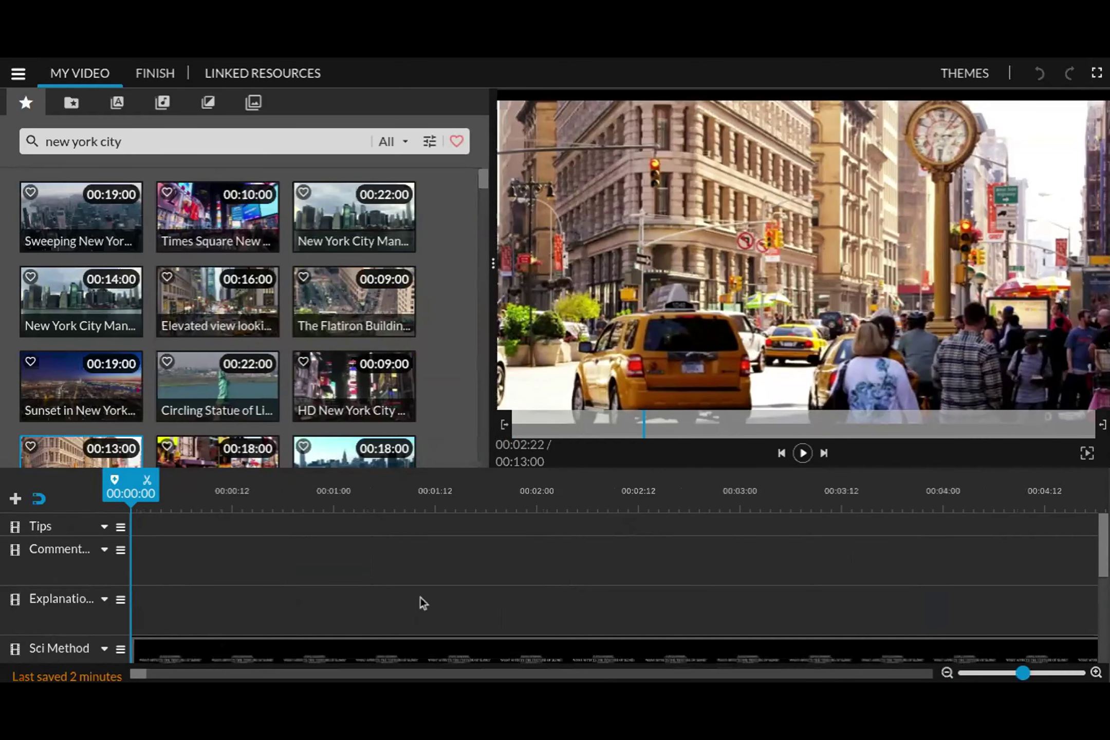
{"action": "scroll", "coordinate": [420, 597], "scroll_direction": "down", "scroll_amount": 3}
{"action": "scroll", "coordinate": [420, 597], "scroll_direction": "right", "scroll_amount": 2}
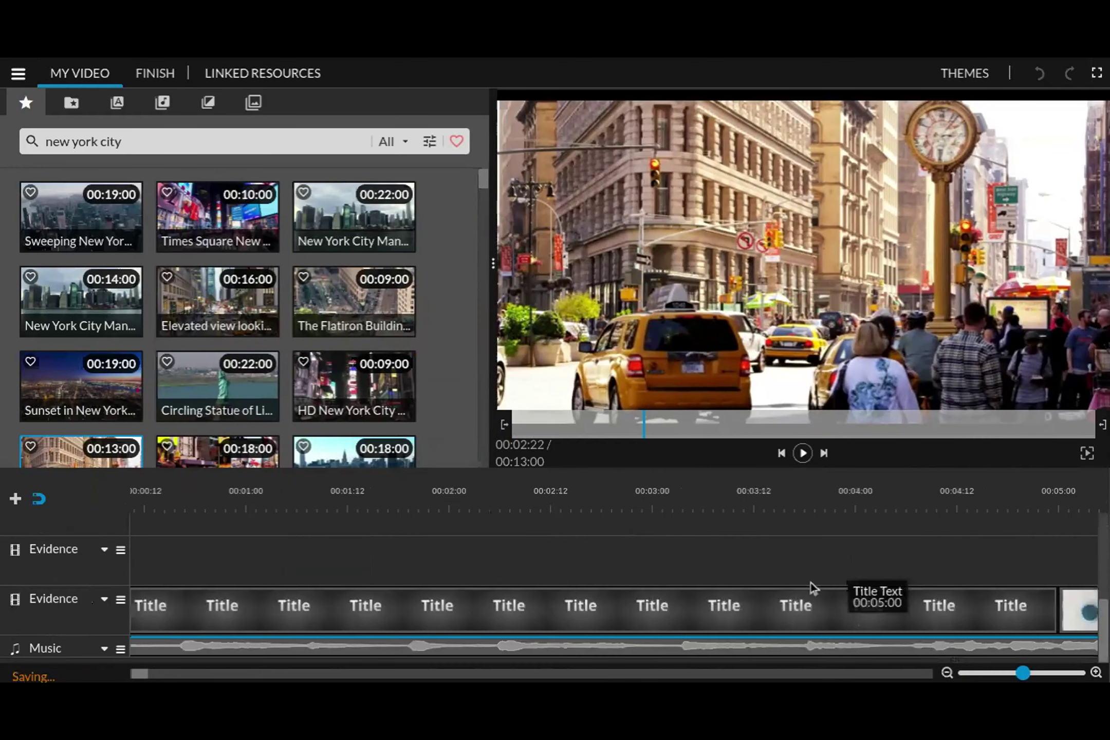
{"action": "scroll", "coordinate": [811, 582], "scroll_direction": "left", "scroll_amount": 1}
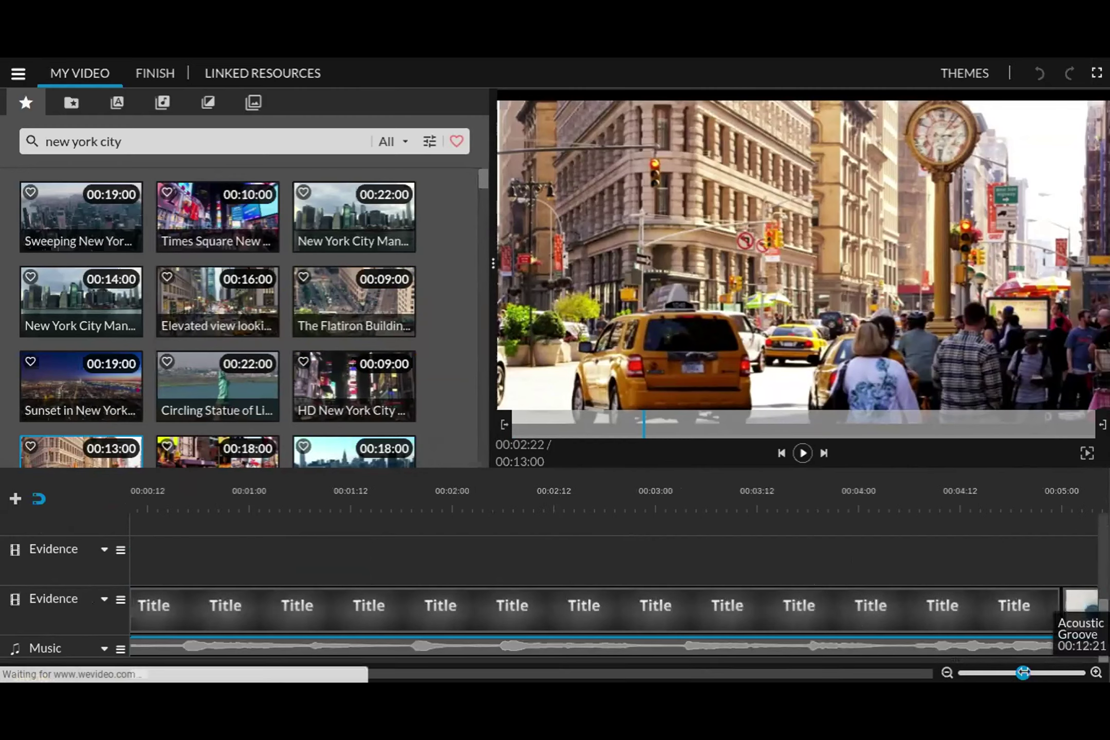
{"action": "left_click_drag", "start_coordinate": [1023, 673], "coordinate": [989, 673]}
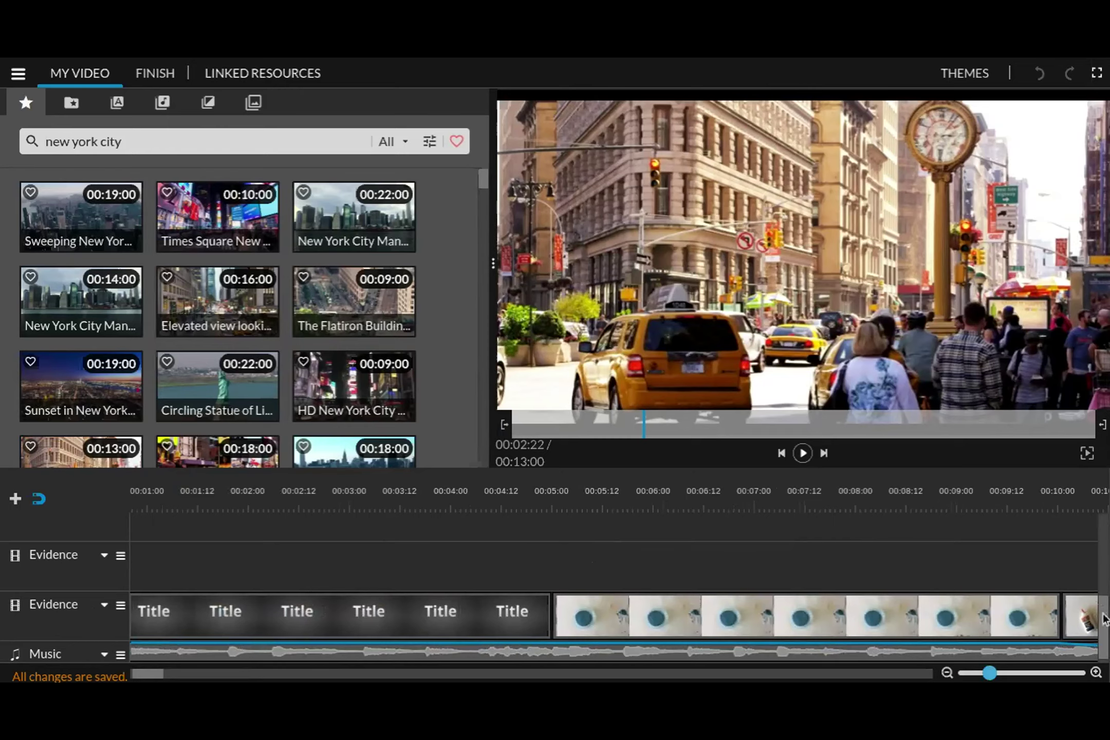
{"action": "left_click_drag", "start_coordinate": [1104, 619], "coordinate": [1100, 523]}
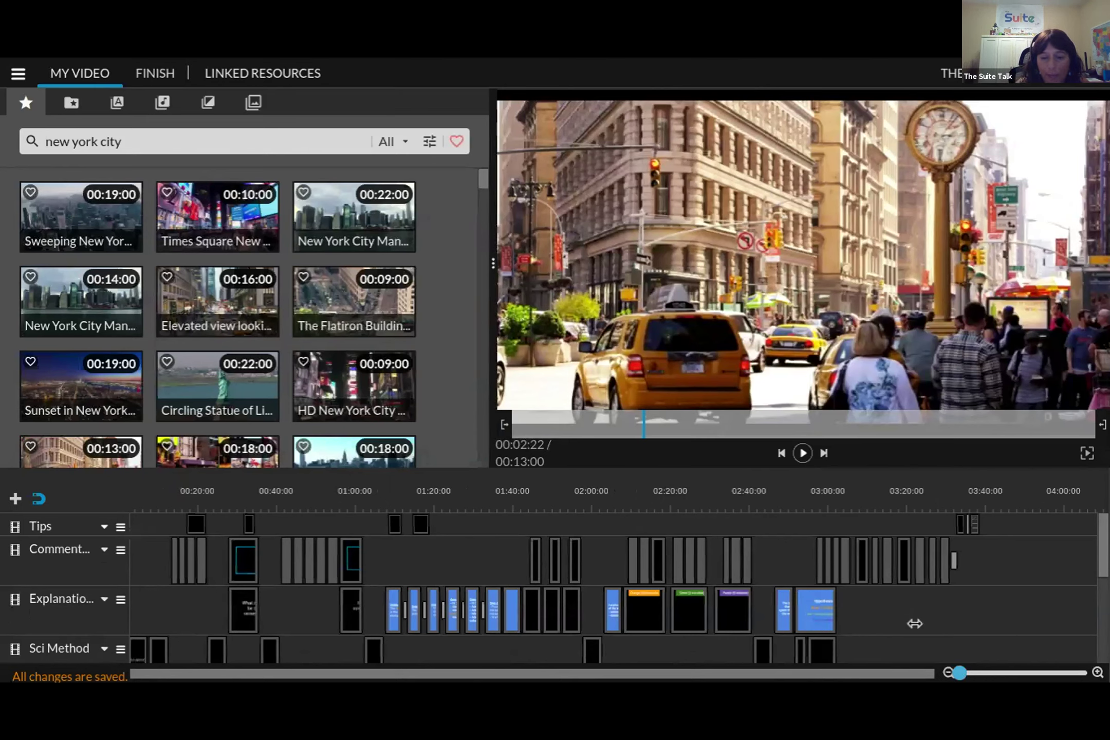
{"action": "scroll", "coordinate": [915, 623], "scroll_direction": "up", "scroll_amount": 2}
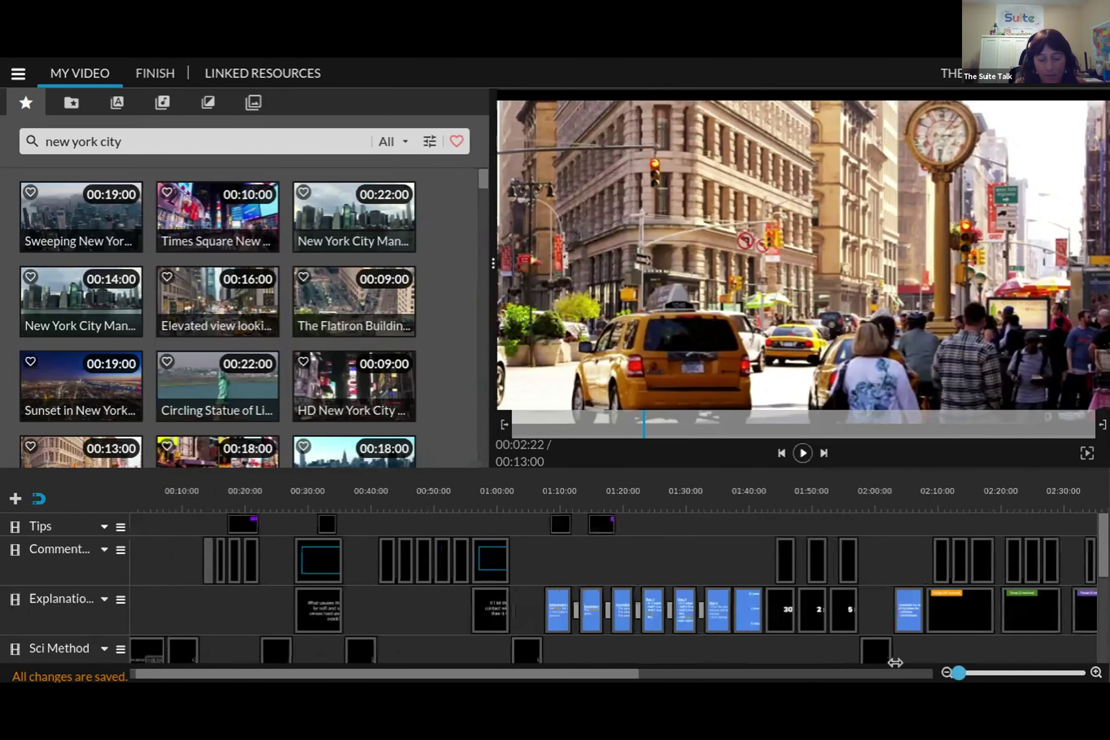
{"action": "scroll", "coordinate": [958, 673], "scroll_direction": "up", "scroll_amount": 2}
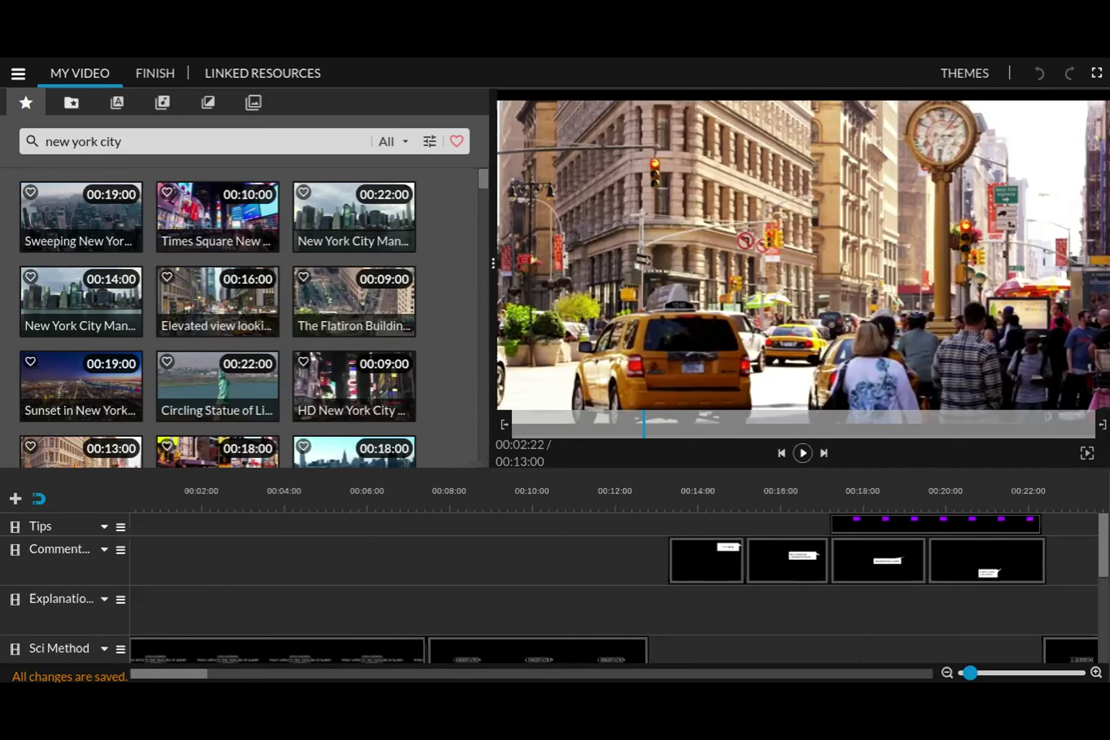
Look at the voice recorder option in My media, return to the stock clips and leave full screen
{"action": "left_click", "coordinate": [71, 102]}
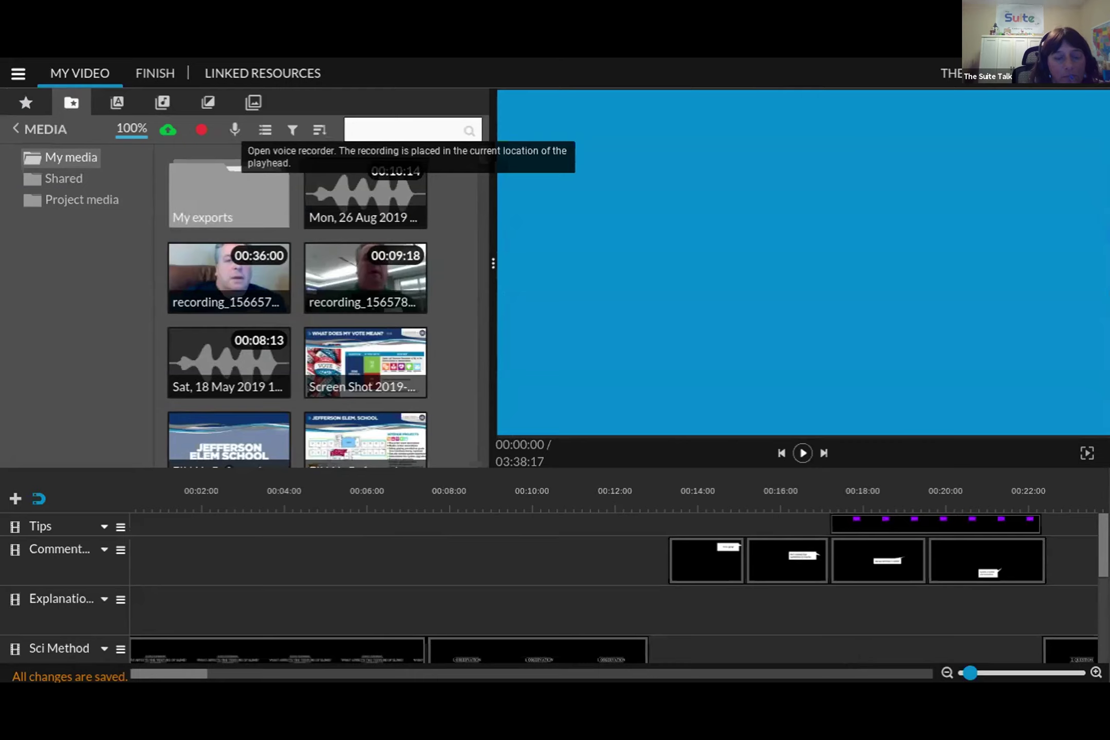
{"action": "left_click", "coordinate": [28, 104]}
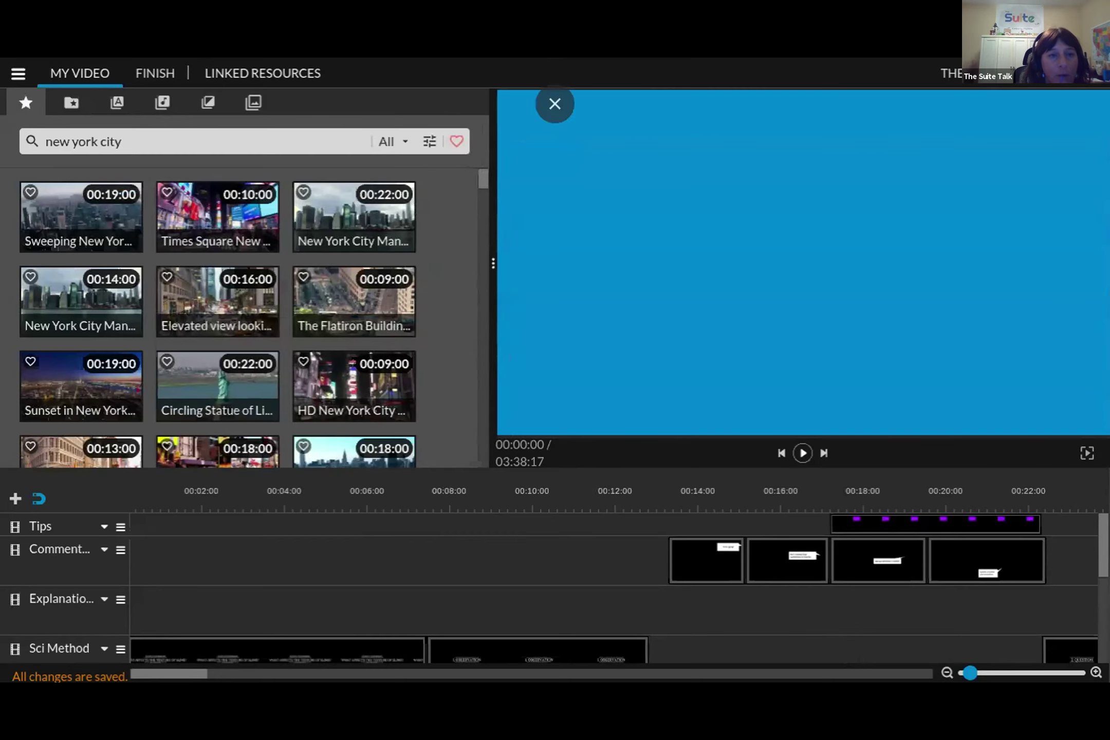
{"action": "mouse_move", "coordinate": [555, 113]}
{"action": "key", "text": "Escape"}
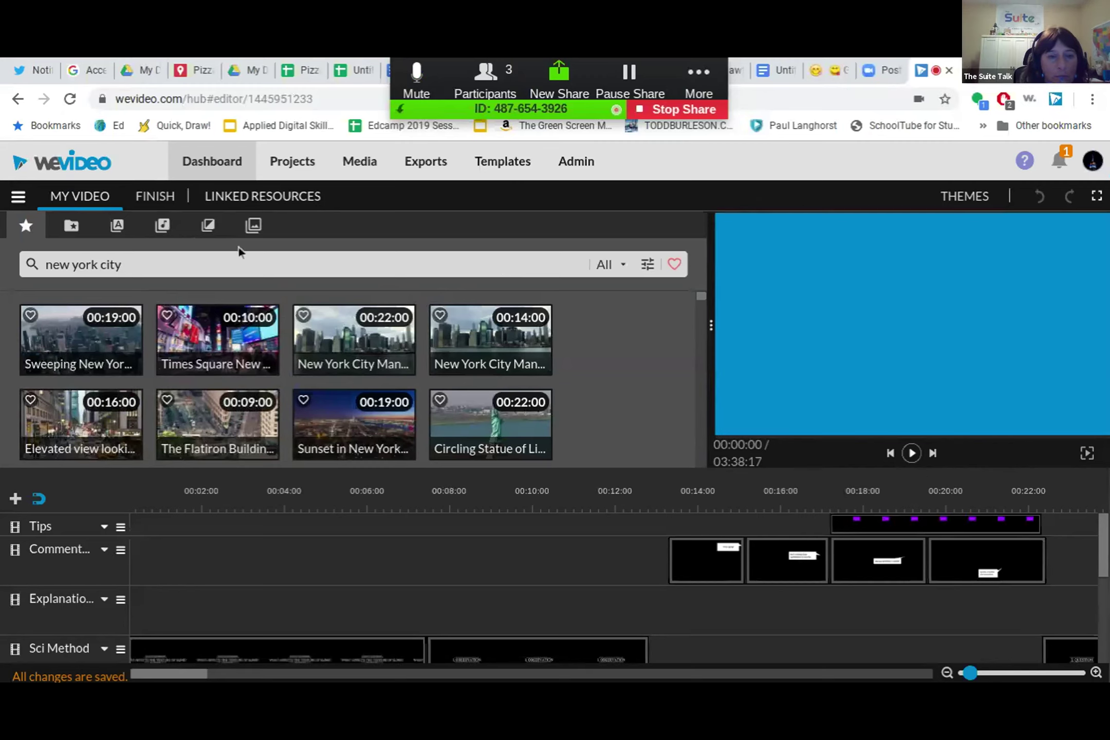
Open the edit named "test" with the New York City title from the "test" project created 08/06/2019
{"action": "left_click", "coordinate": [288, 169]}
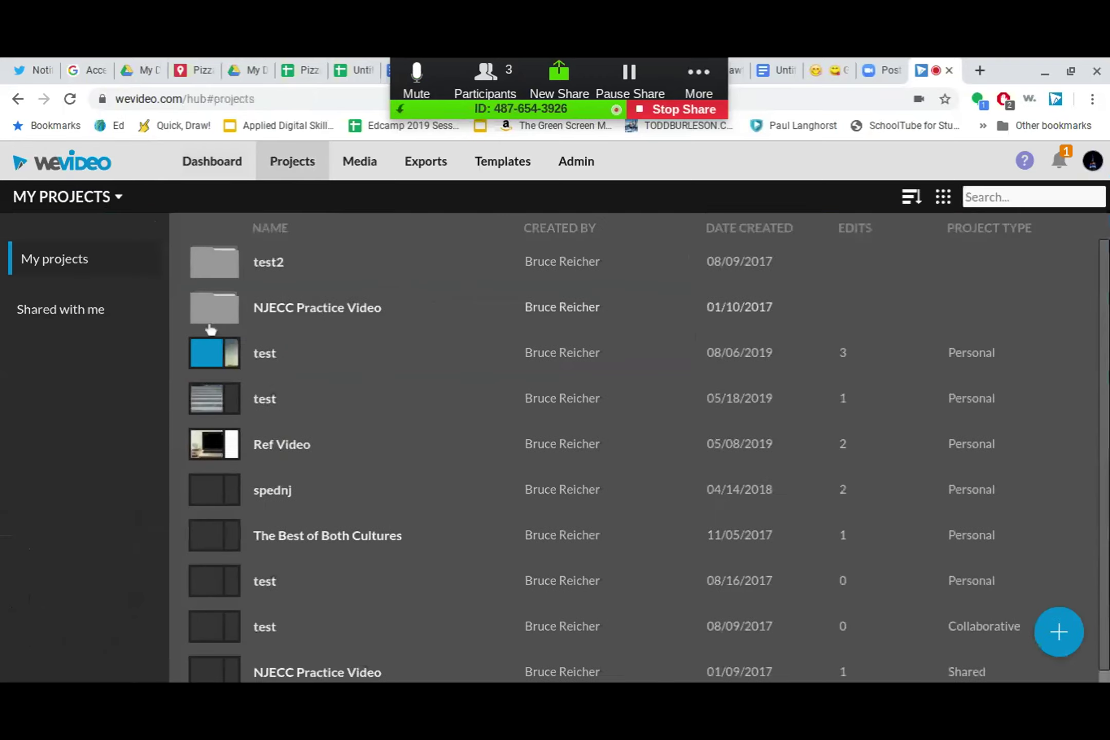
{"action": "left_click", "coordinate": [215, 353]}
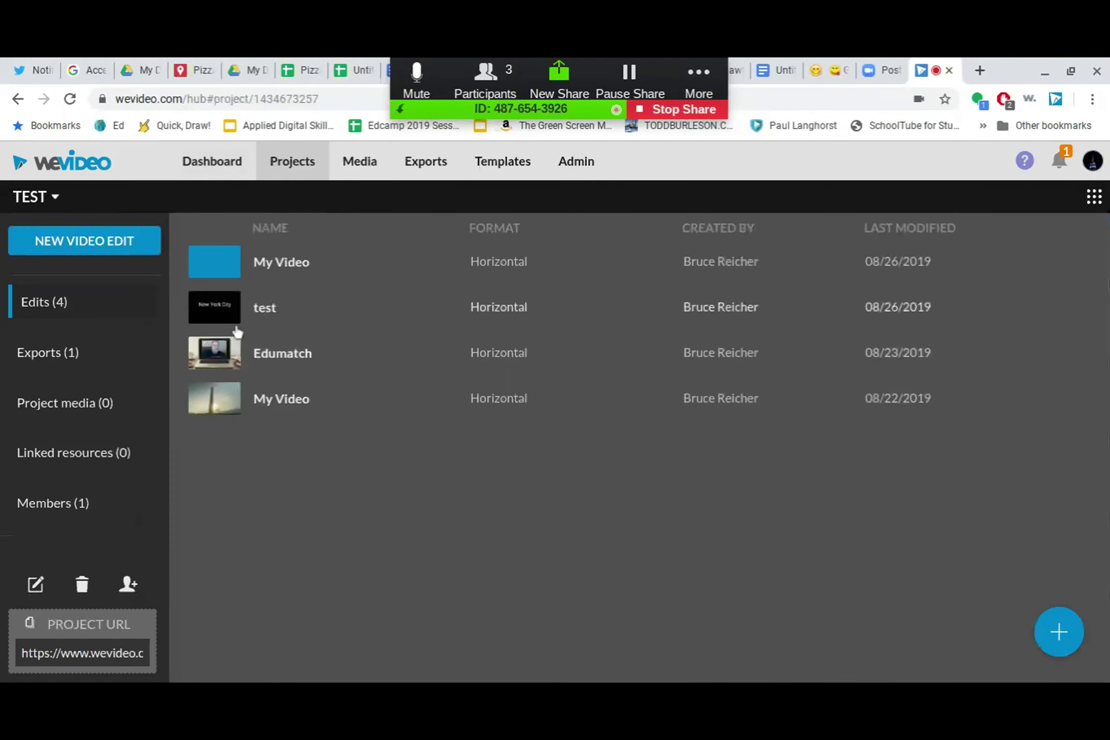
{"action": "left_click", "coordinate": [302, 173]}
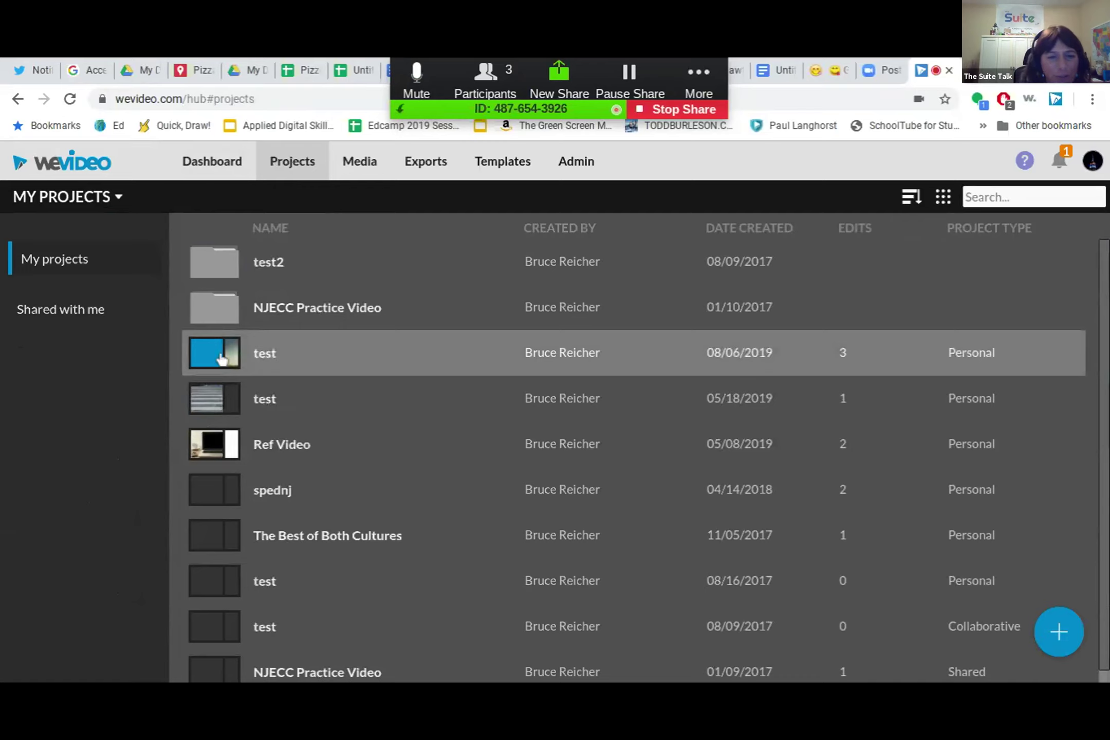
{"action": "left_click", "coordinate": [221, 358]}
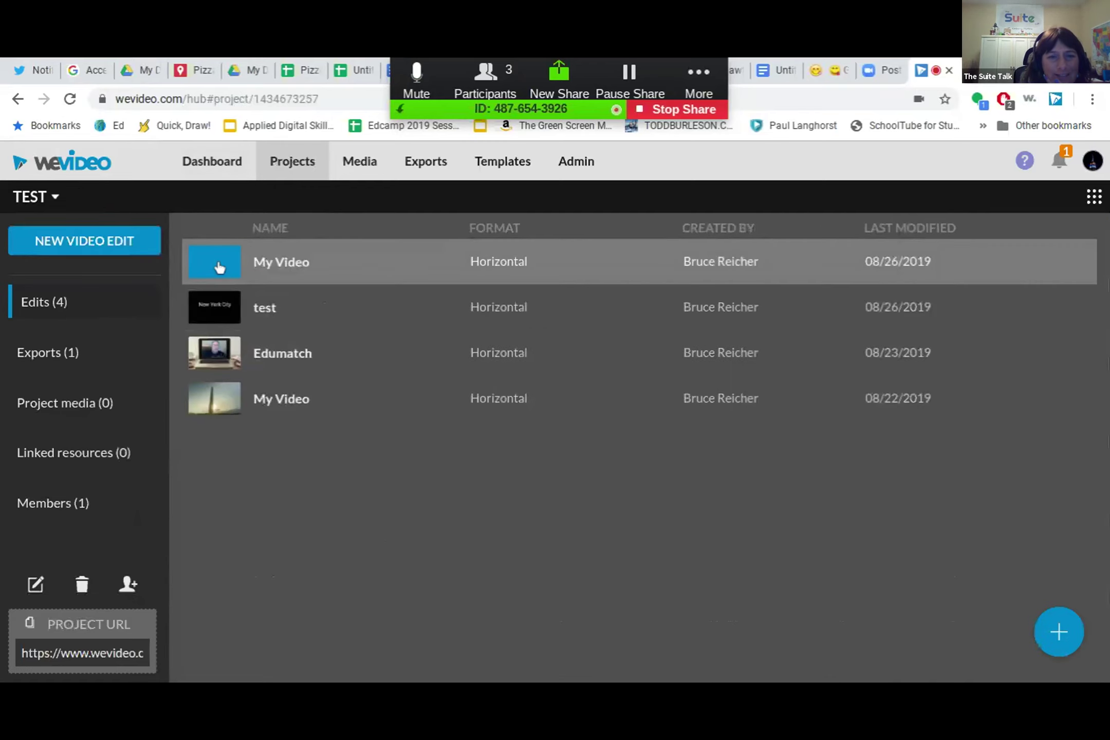
{"action": "left_click", "coordinate": [232, 305]}
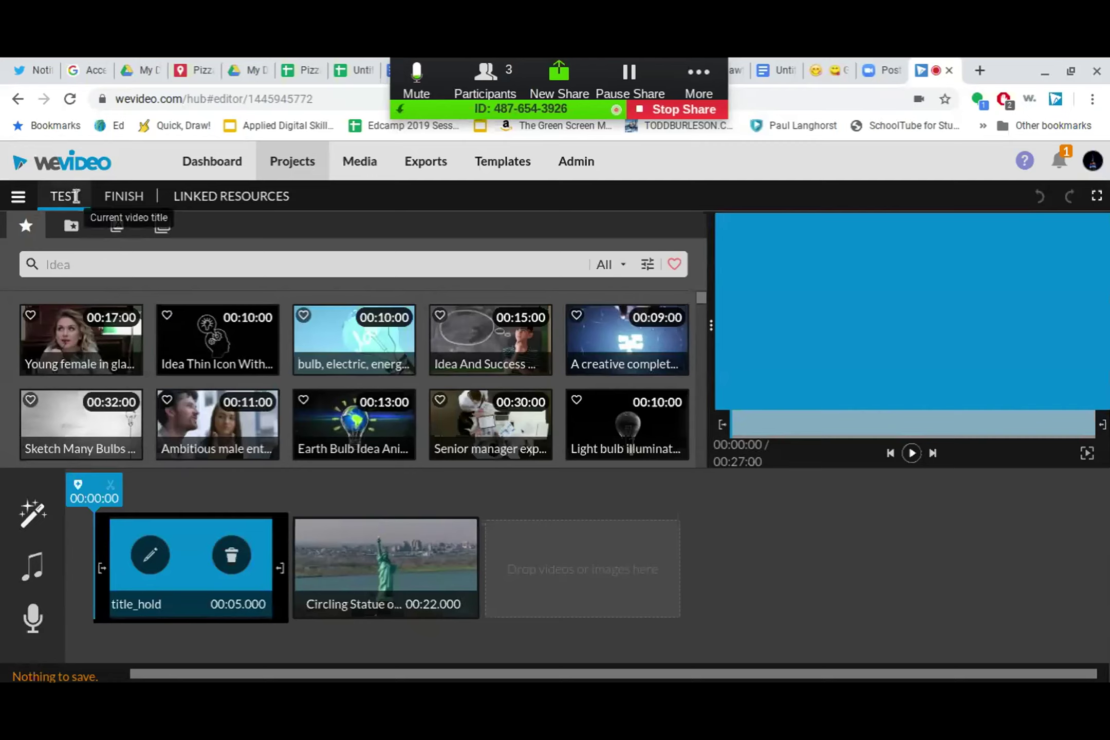
Open the export settings of the test edit, try the audio-only option and set the export to Video with audio
{"action": "left_click", "coordinate": [135, 201]}
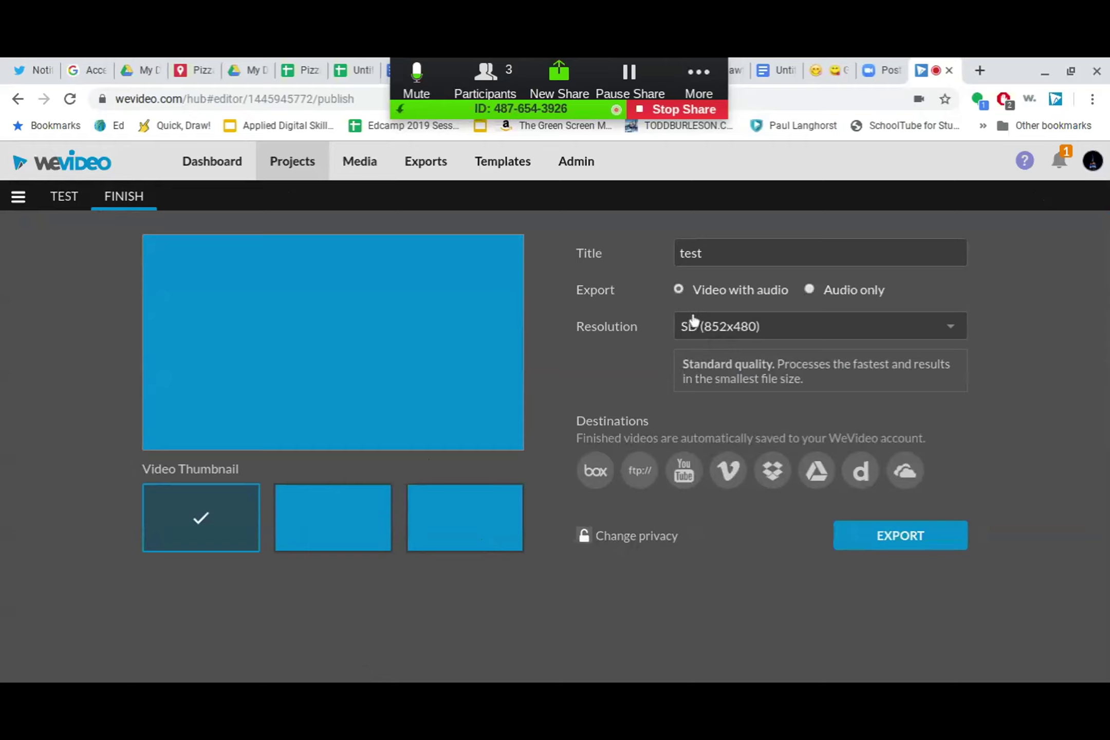
{"action": "left_click", "coordinate": [810, 291]}
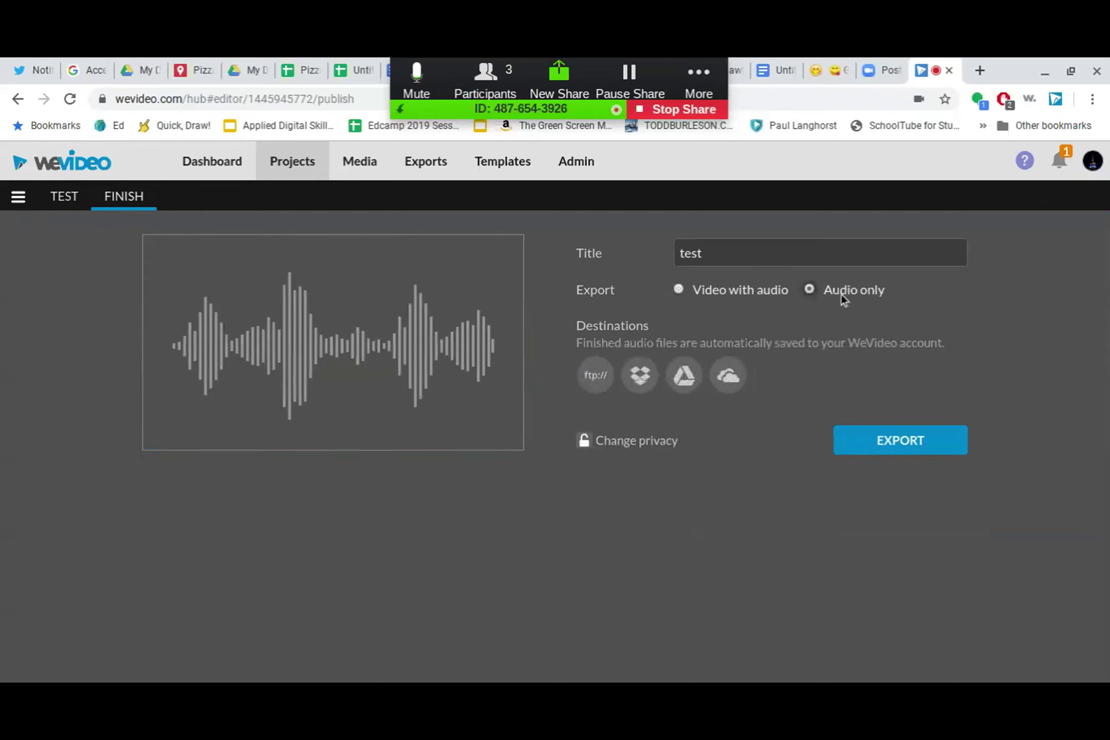
{"action": "left_click", "coordinate": [679, 291]}
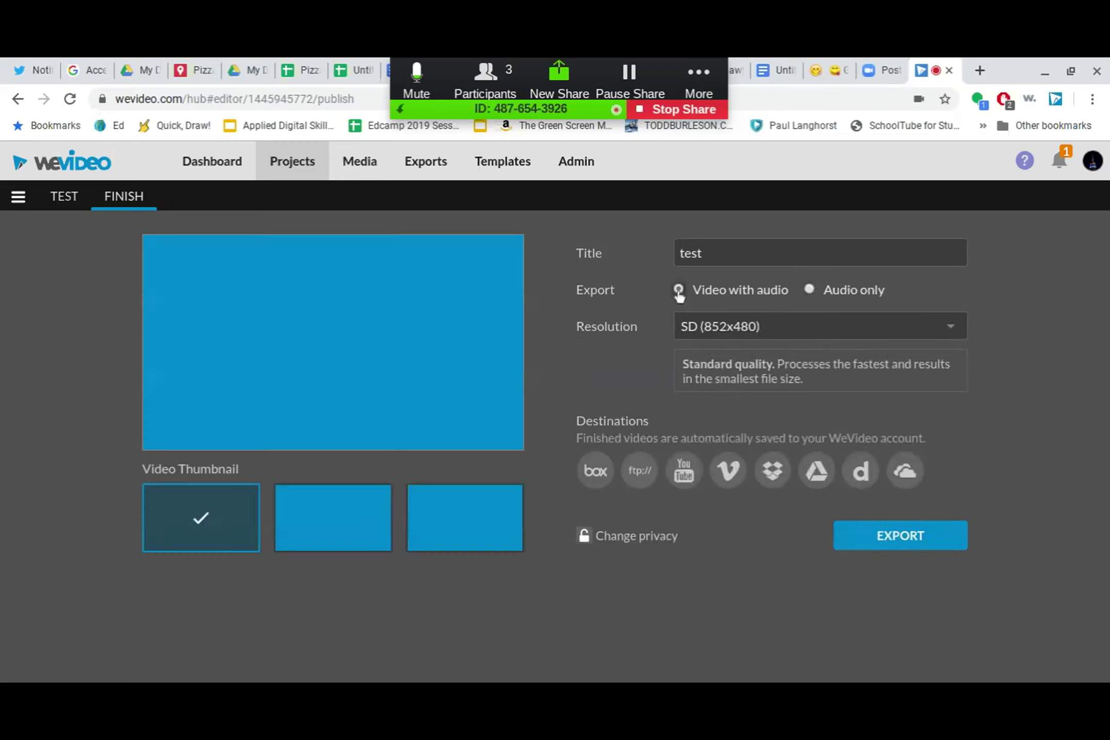